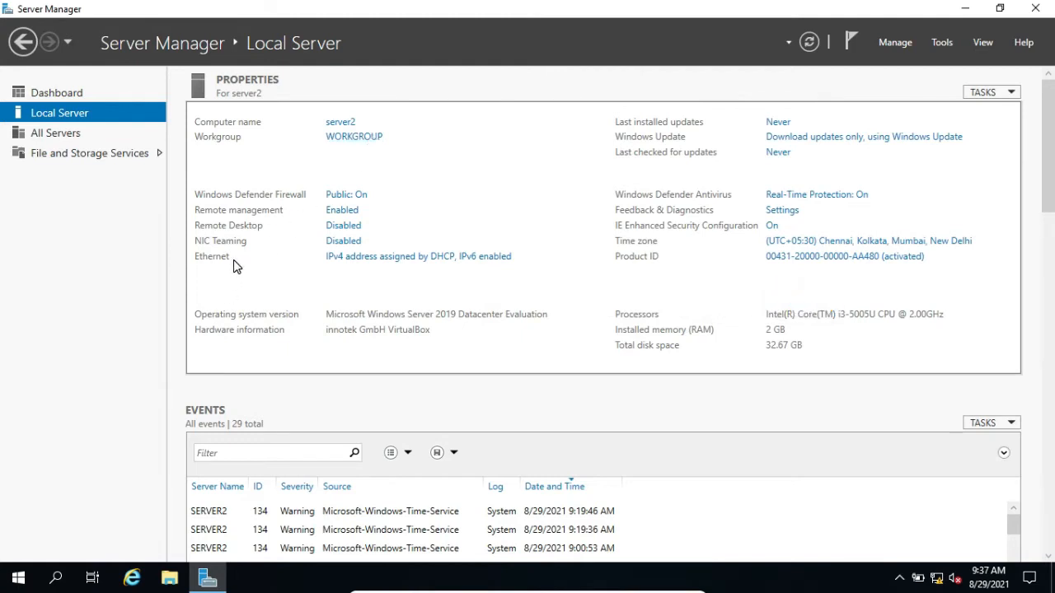
Open the Internet Protocol Version 4 (TCP/IPv4) properties of the server's Ethernet adapter
{"action": "left_click", "coordinate": [371, 259]}
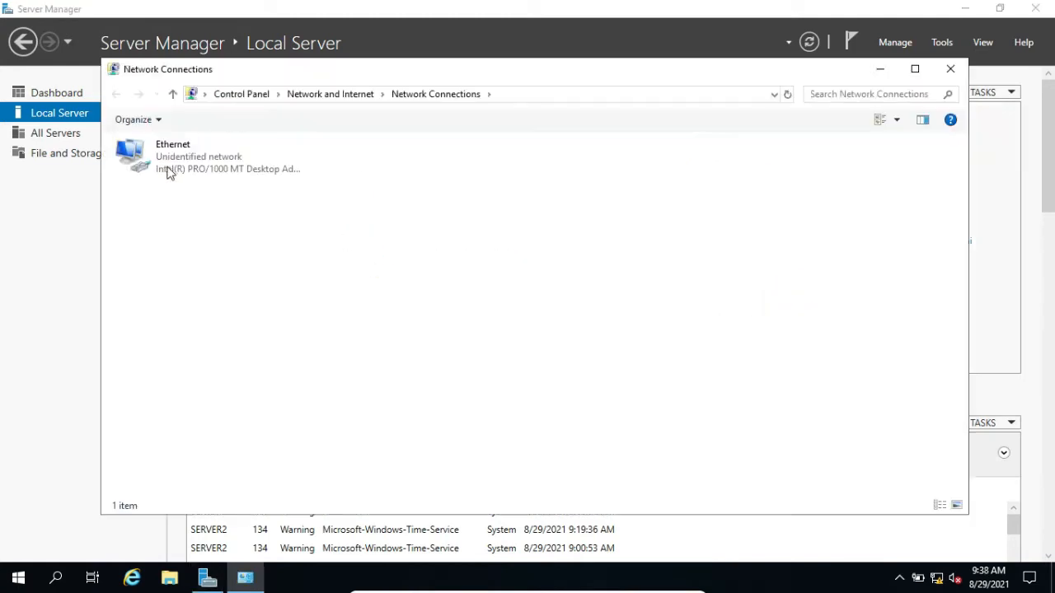
{"action": "right_click", "coordinate": [157, 159]}
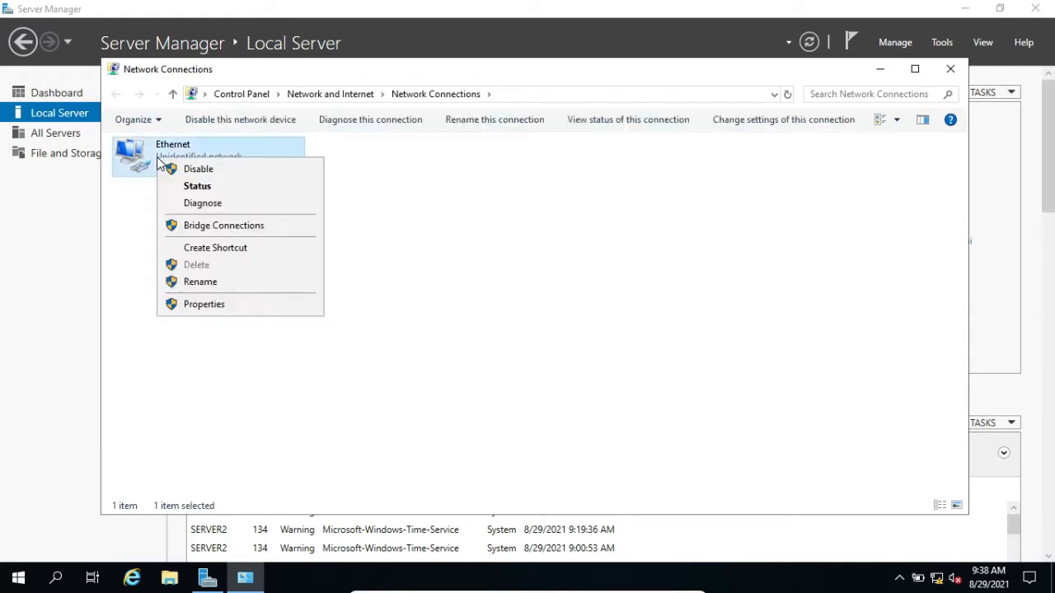
{"action": "left_click", "coordinate": [216, 304]}
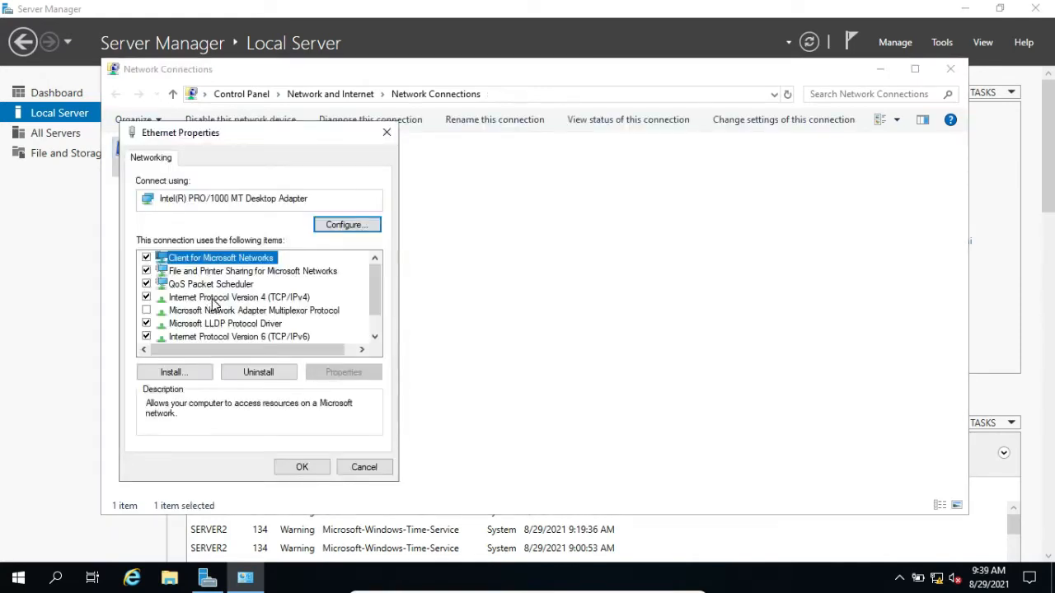
{"action": "left_click", "coordinate": [211, 300]}
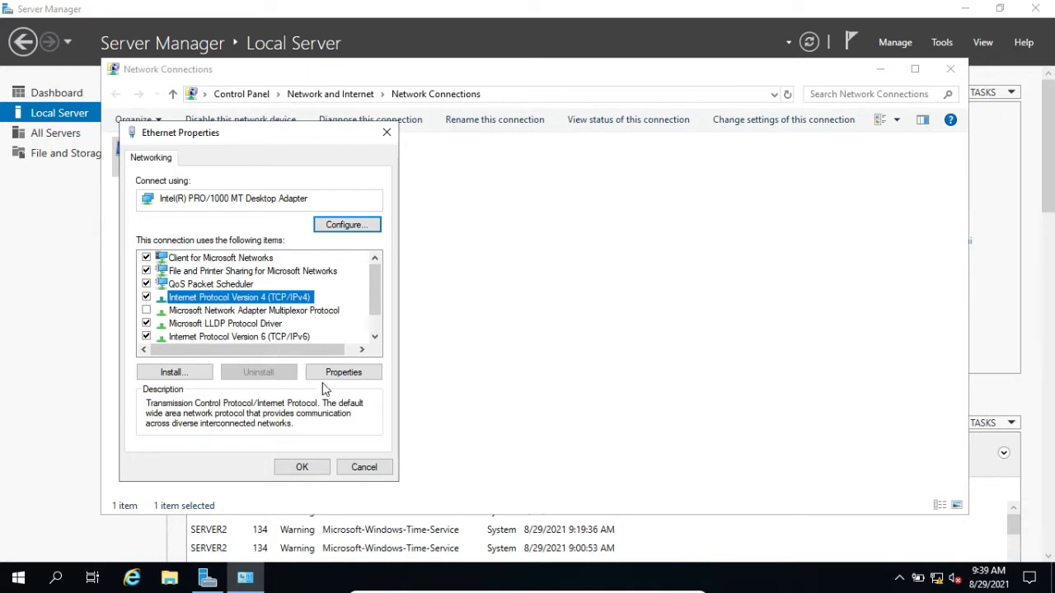
{"action": "left_click", "coordinate": [335, 373]}
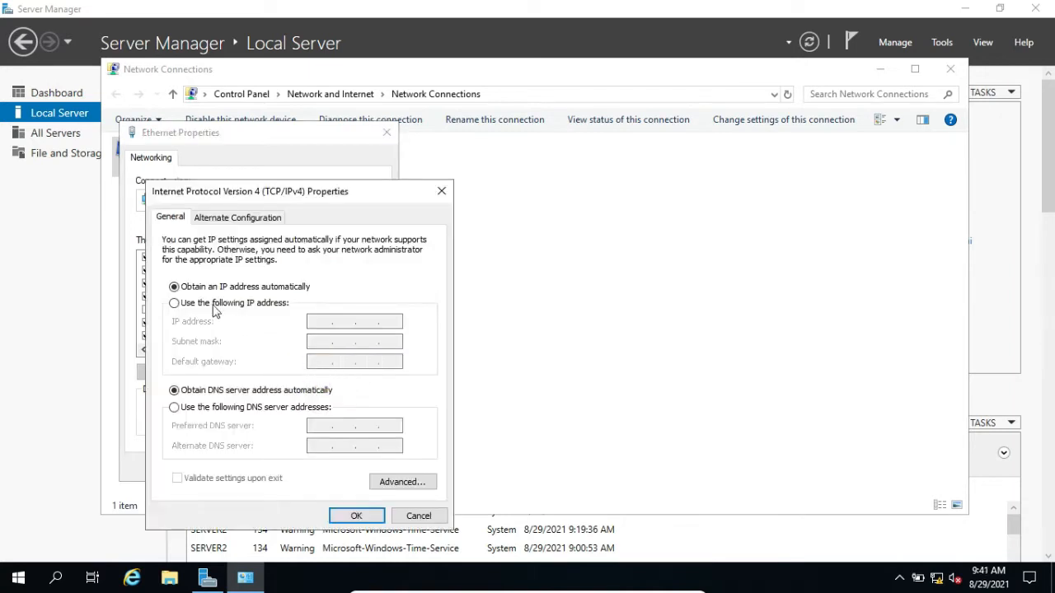
Assign the static IP address 192.168.1.101 with subnet mask 255.255.255.0 to the Ethernet adapter
{"action": "left_click", "coordinate": [177, 304]}
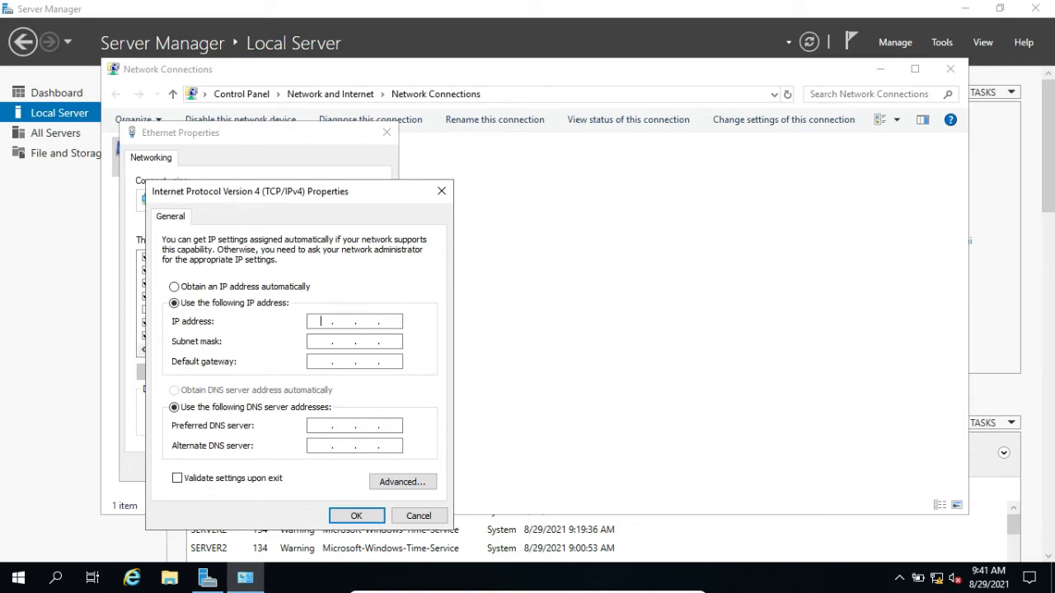
{"action": "type", "text": "192 . 168 . 1 . 101"}
{"action": "left_click", "coordinate": [322, 342]}
Set the default gateway to 192.168.1.1 and the preferred DNS server to 192.168.1.101
{"action": "left_click", "coordinate": [324, 363]}
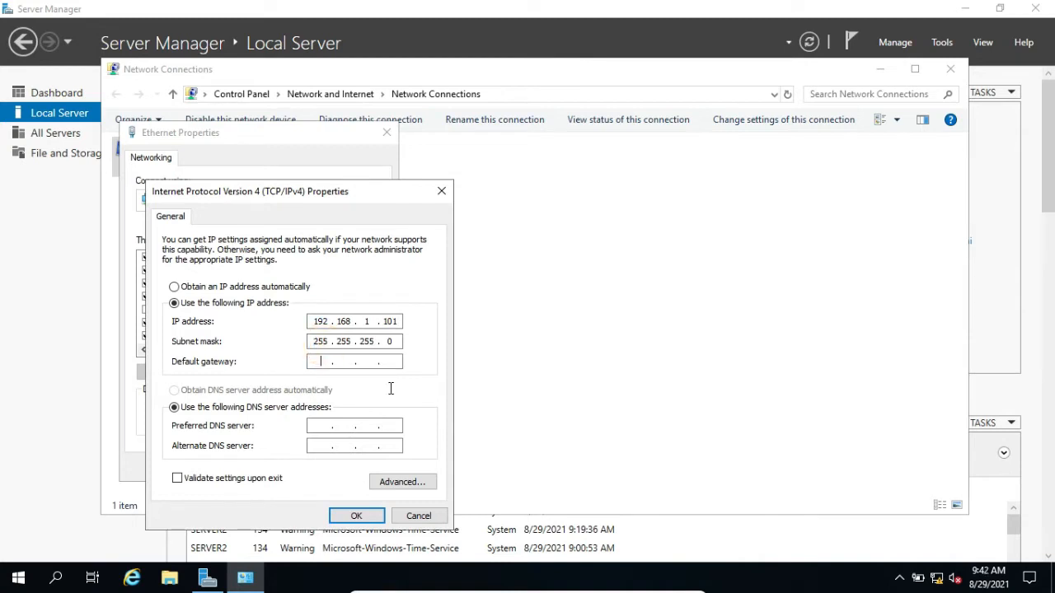
{"action": "type", "text": "192 . 168 . 1 . 1"}
{"action": "key", "text": "Tab"}
{"action": "type", "text": "92.168.1.101"}
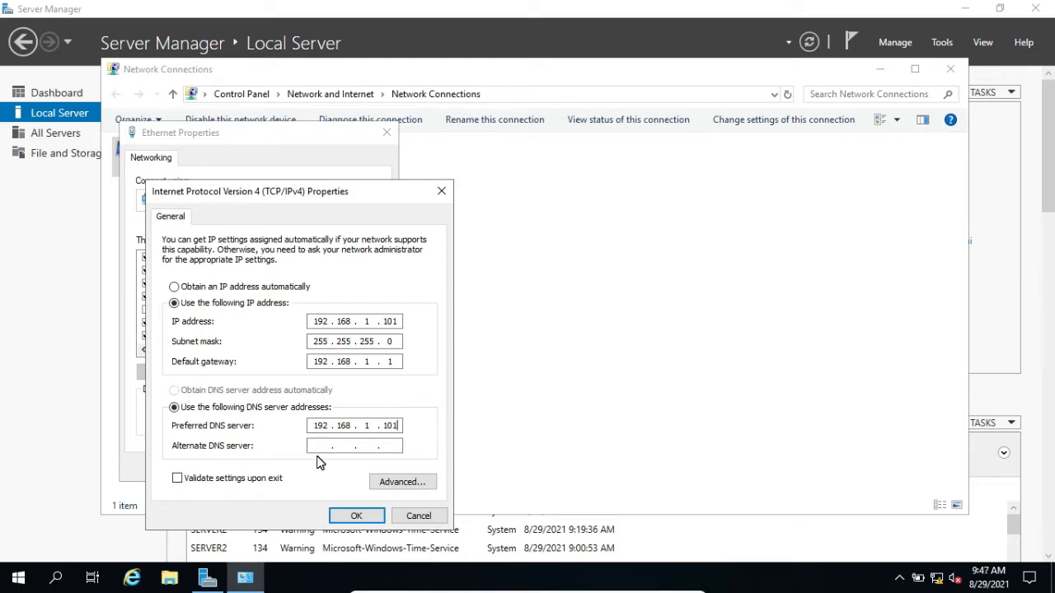
Save the Ethernet adapter settings, close the network connections and refresh the local server properties
{"action": "left_click", "coordinate": [352, 515]}
{"action": "left_click", "coordinate": [319, 475]}
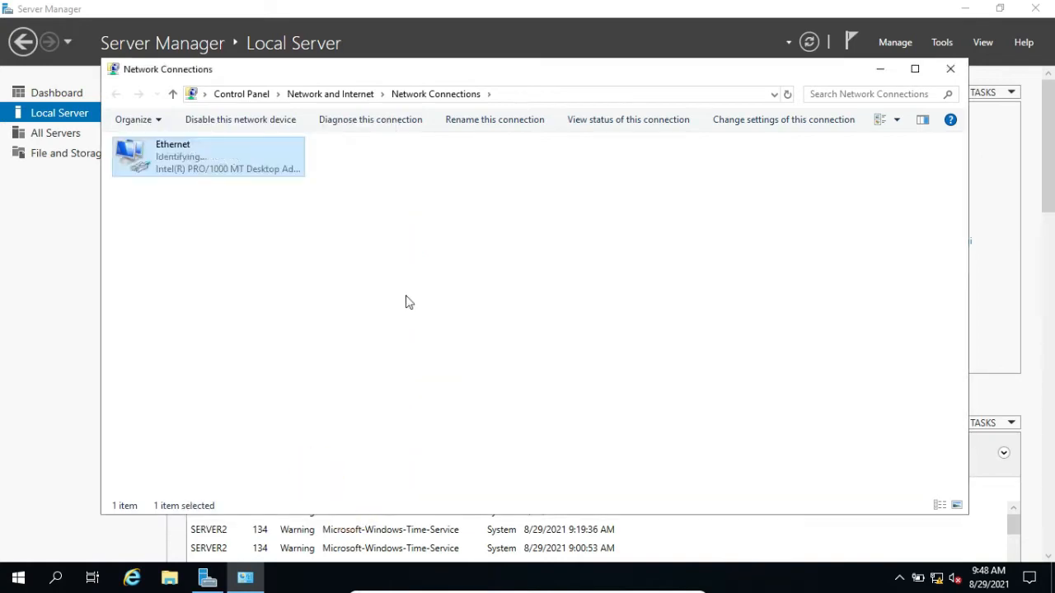
{"action": "left_click", "coordinate": [952, 70]}
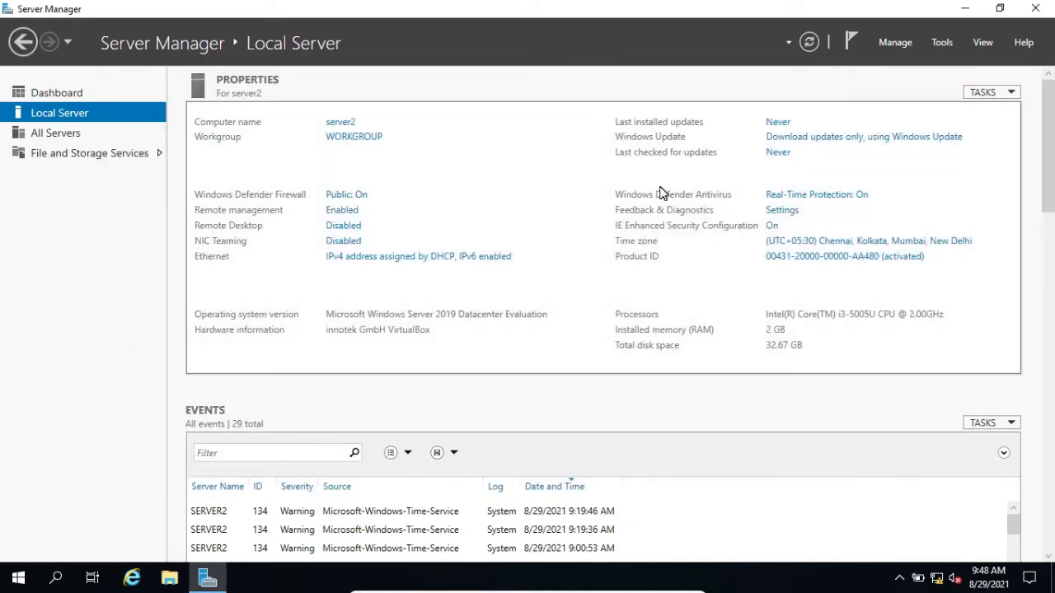
{"action": "left_click", "coordinate": [810, 43]}
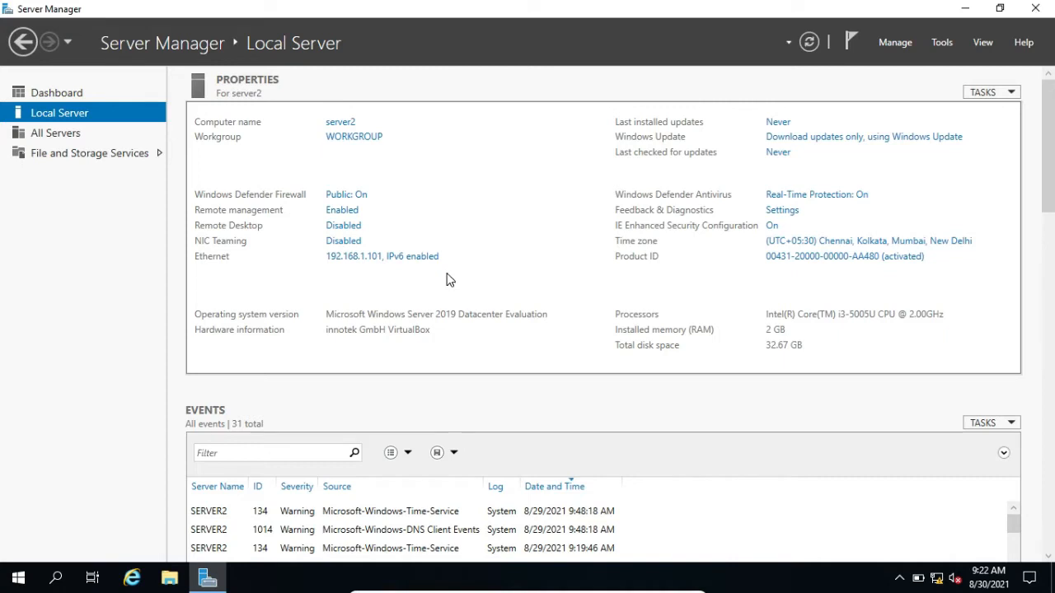
Start adding roles and features with a role-based or feature-based installation on server2 from the server pool
{"action": "left_click", "coordinate": [884, 46]}
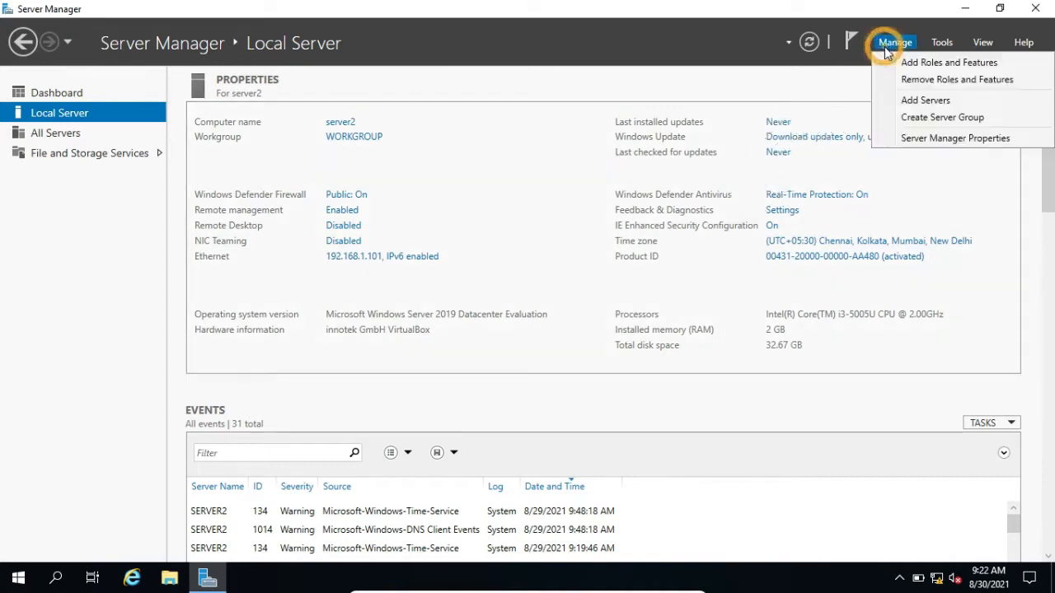
{"action": "left_click", "coordinate": [908, 64]}
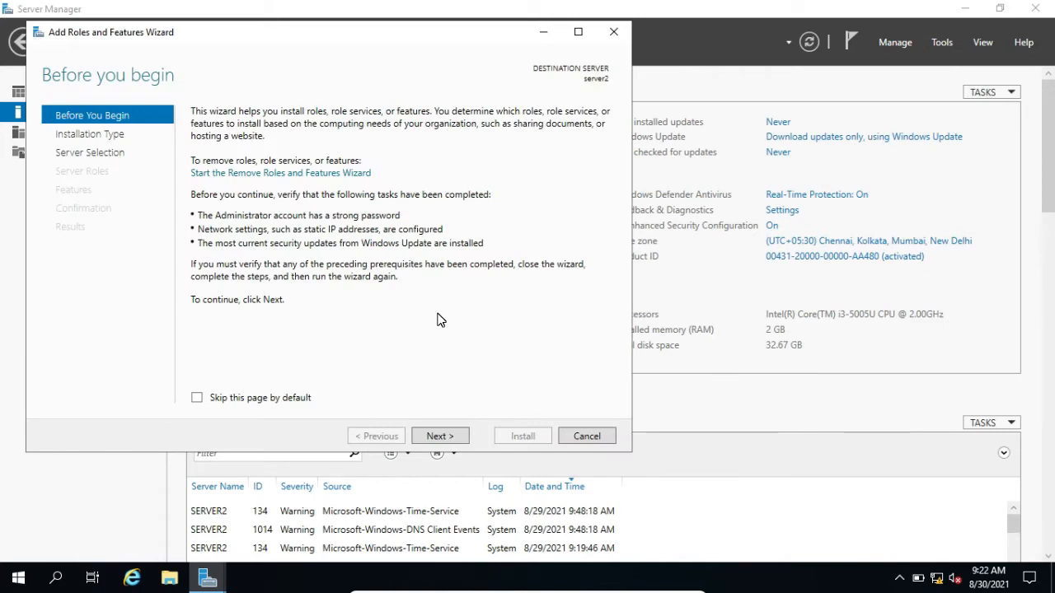
{"action": "left_click", "coordinate": [440, 436]}
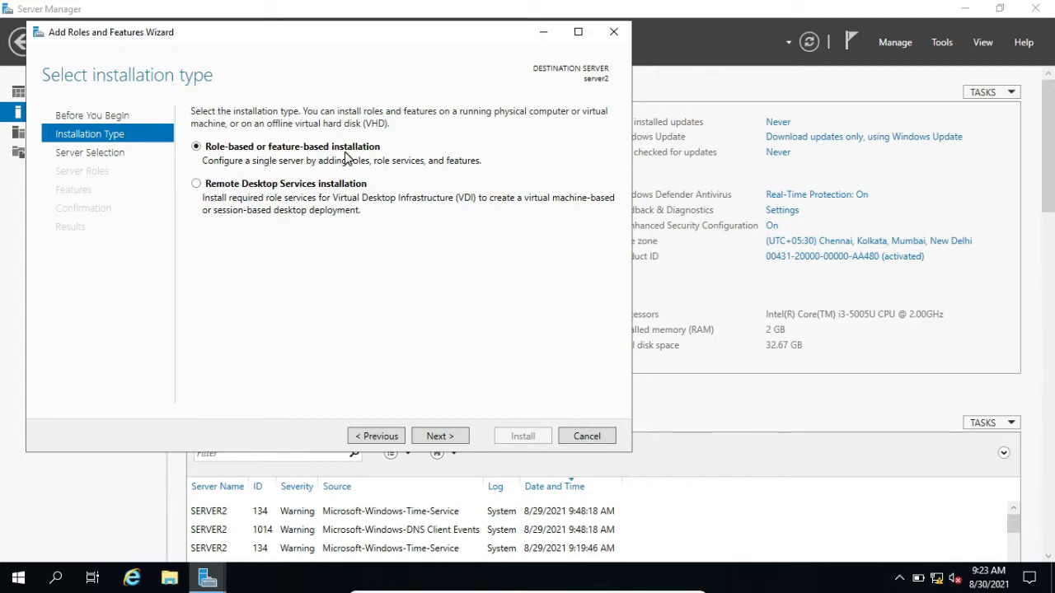
{"action": "left_click", "coordinate": [433, 436]}
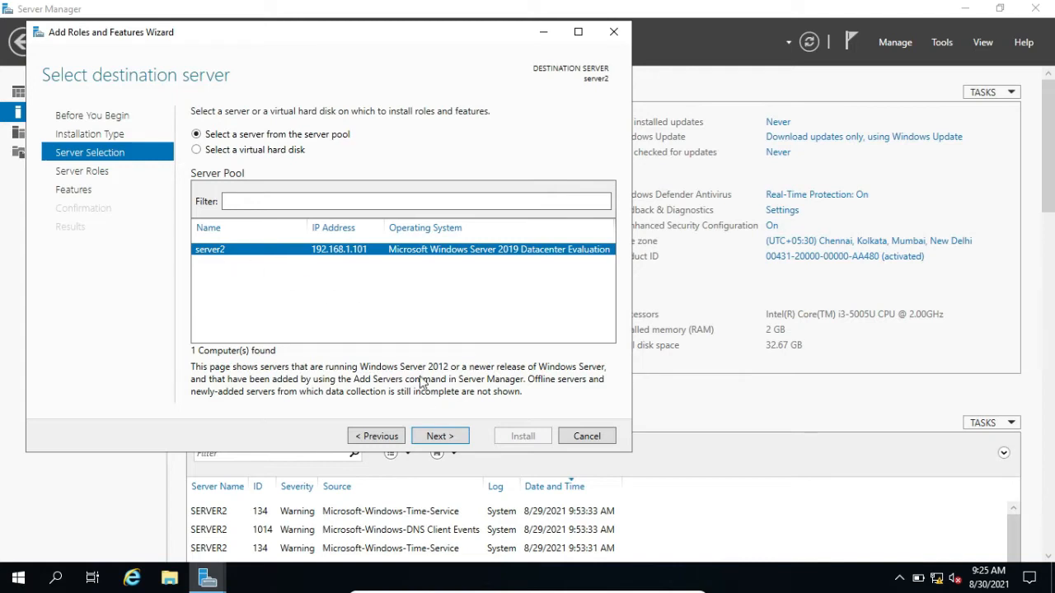
{"action": "left_click", "coordinate": [439, 438]}
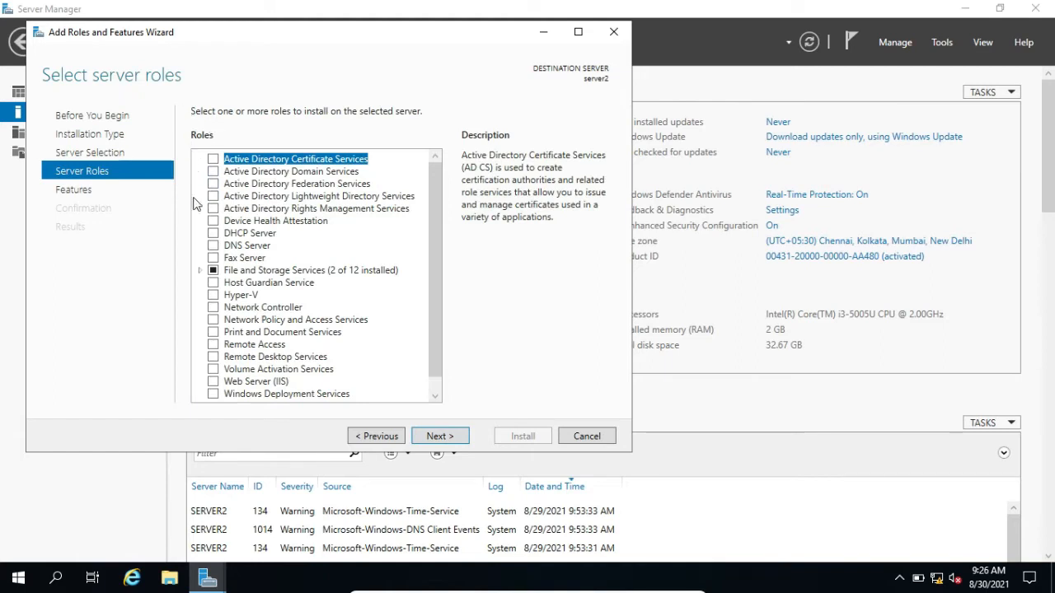
Select the DNS Server role together with its required DNS Server Tools
{"action": "left_click", "coordinate": [213, 245]}
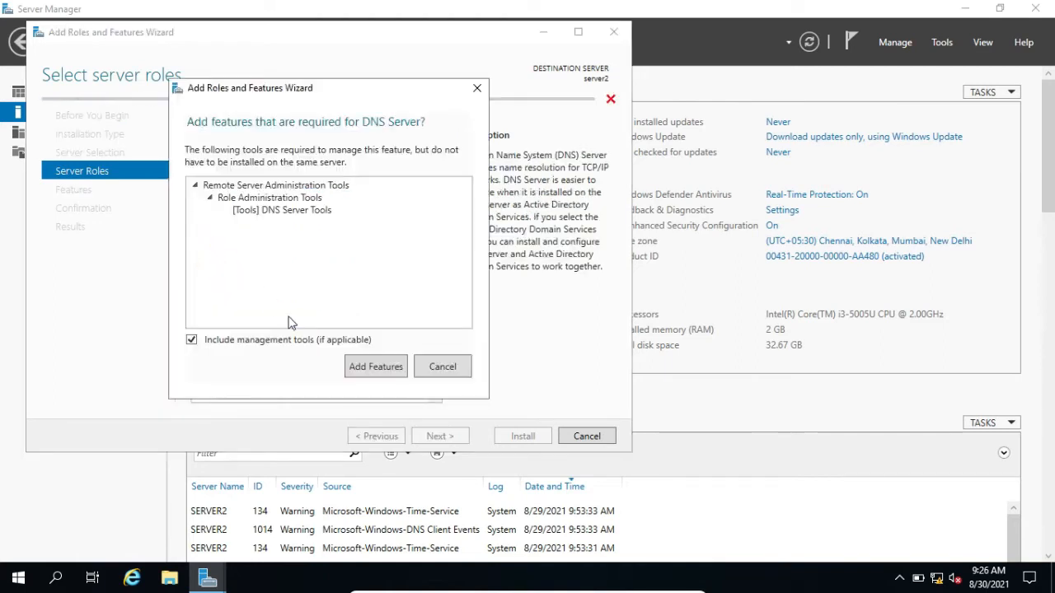
{"action": "left_click", "coordinate": [367, 370]}
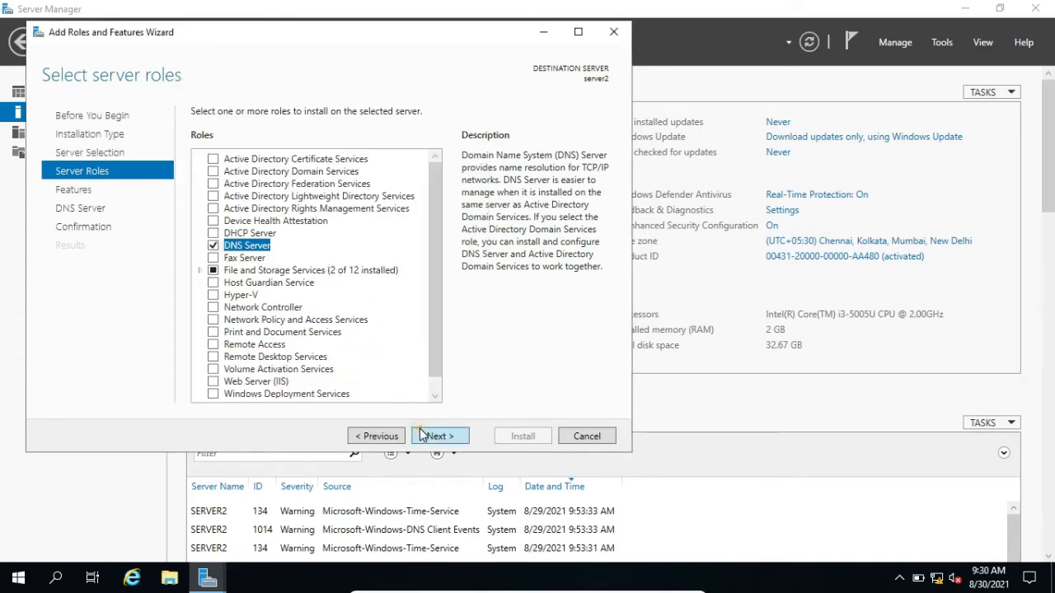
{"action": "left_click", "coordinate": [437, 436]}
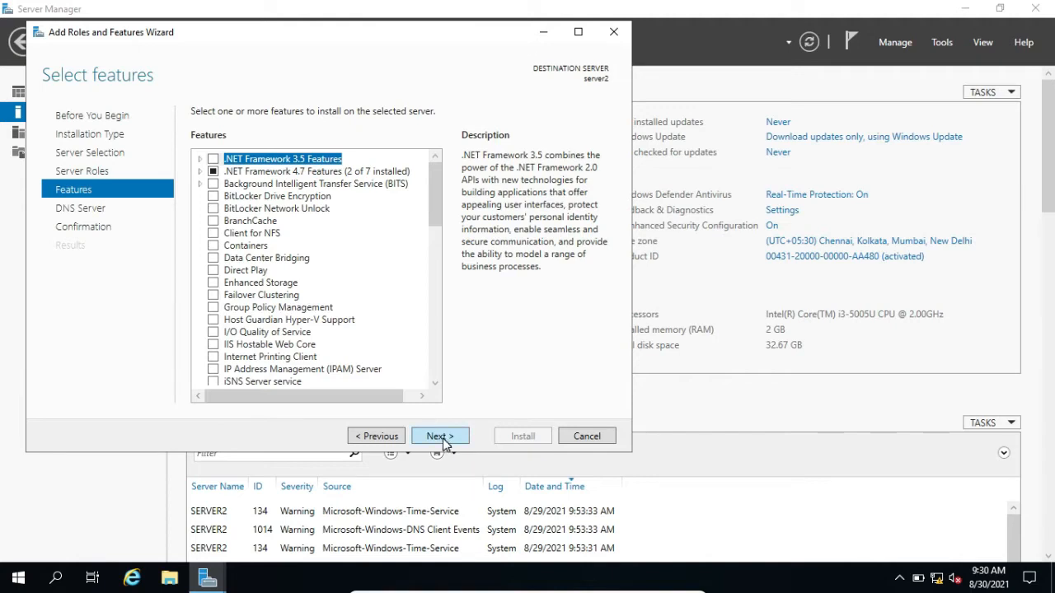
Keep the default features, install the DNS Server role and close the wizard when it finishes
{"action": "left_click", "coordinate": [443, 440]}
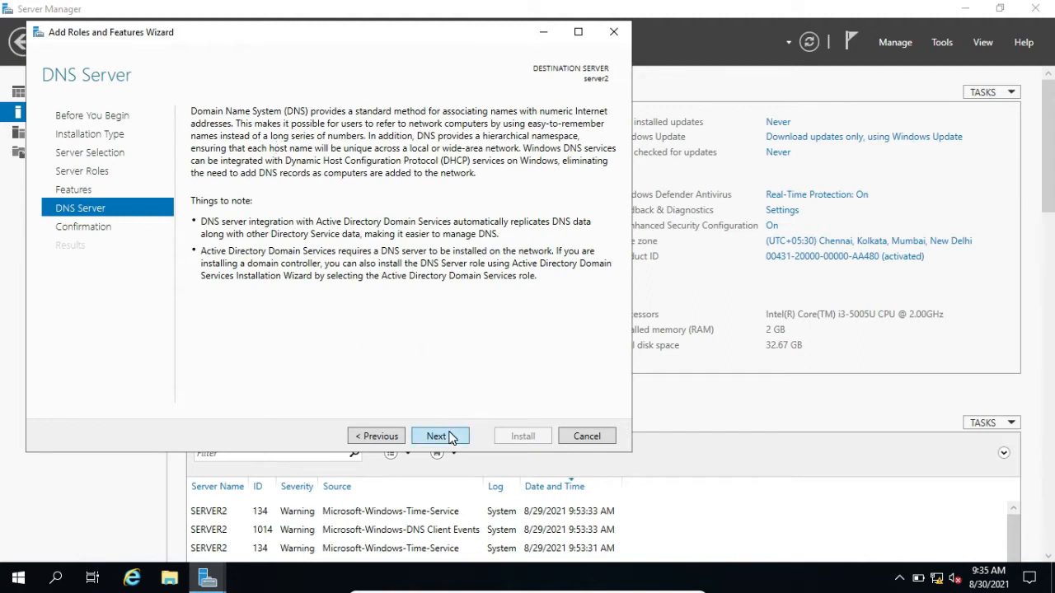
{"action": "left_click", "coordinate": [452, 438]}
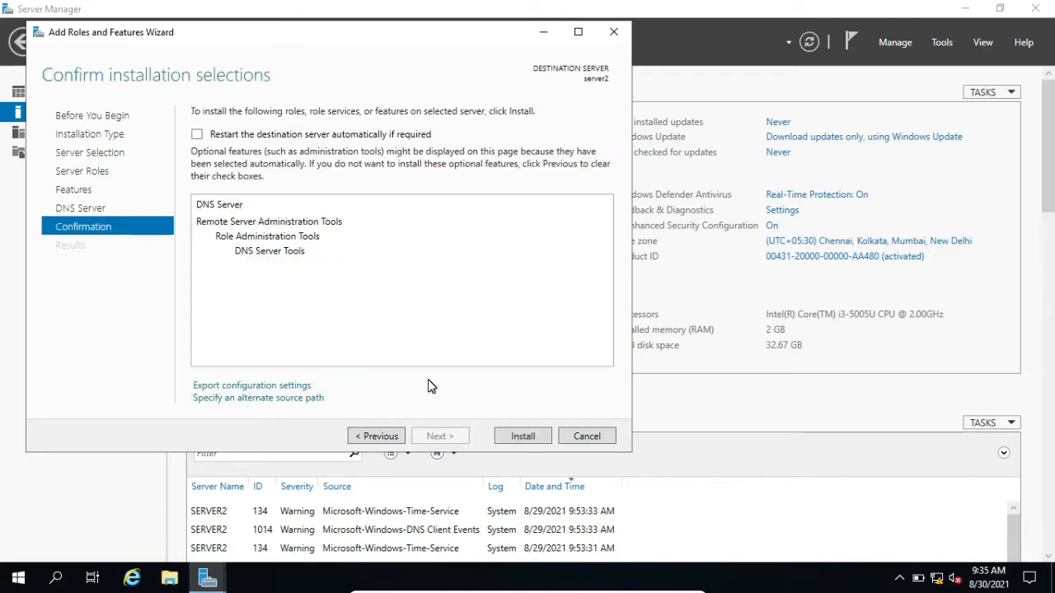
{"action": "left_click", "coordinate": [511, 442]}
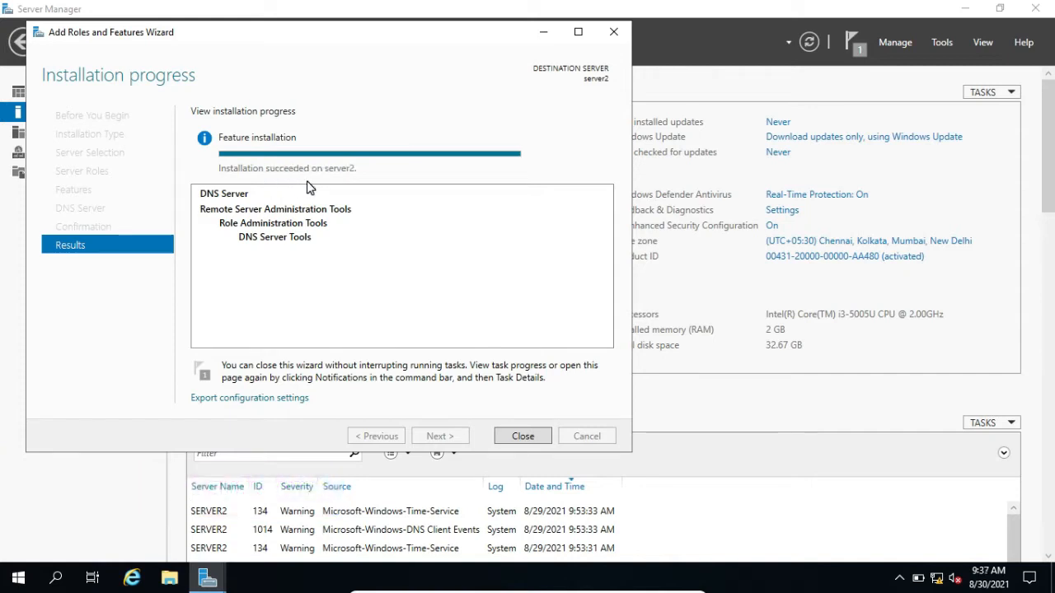
{"action": "left_click", "coordinate": [531, 436]}
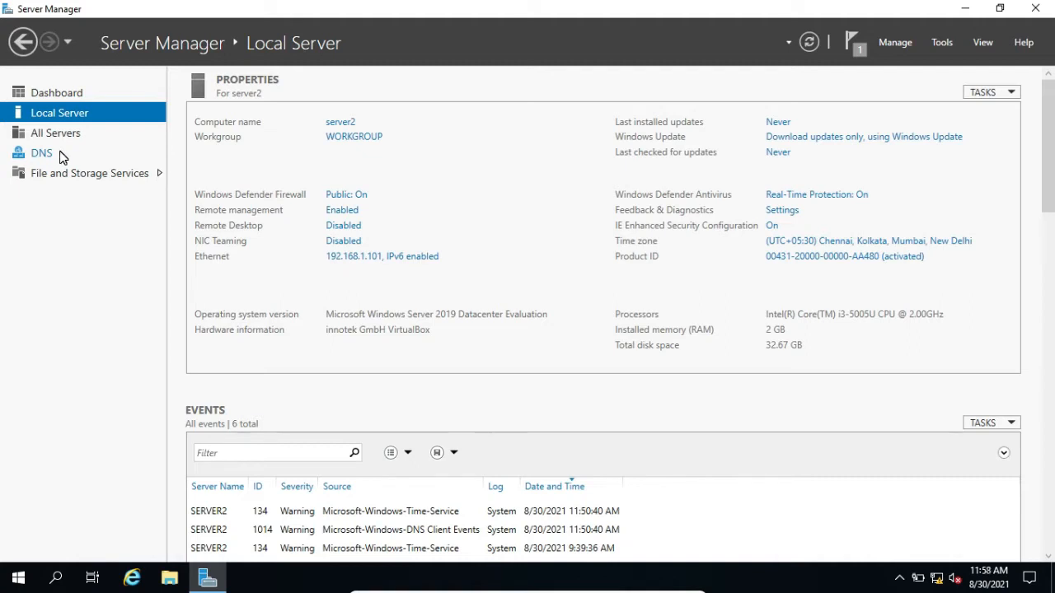
Open DNS Manager in a maximized window and expand SERVER2 to view its forward and reverse lookup zones
{"action": "left_click", "coordinate": [938, 46]}
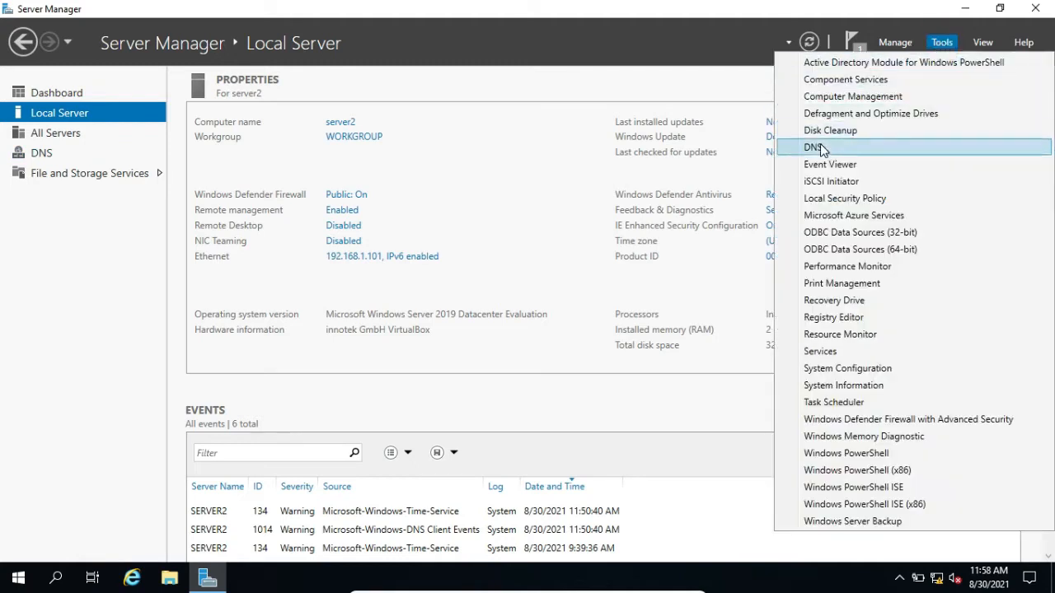
{"action": "left_click", "coordinate": [816, 148]}
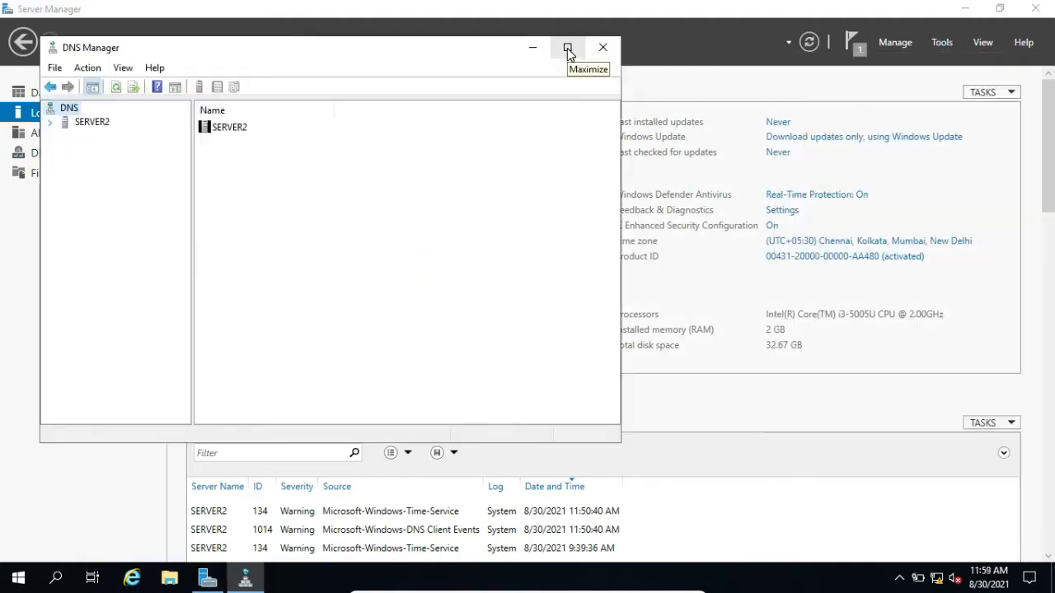
{"action": "left_click", "coordinate": [568, 47]}
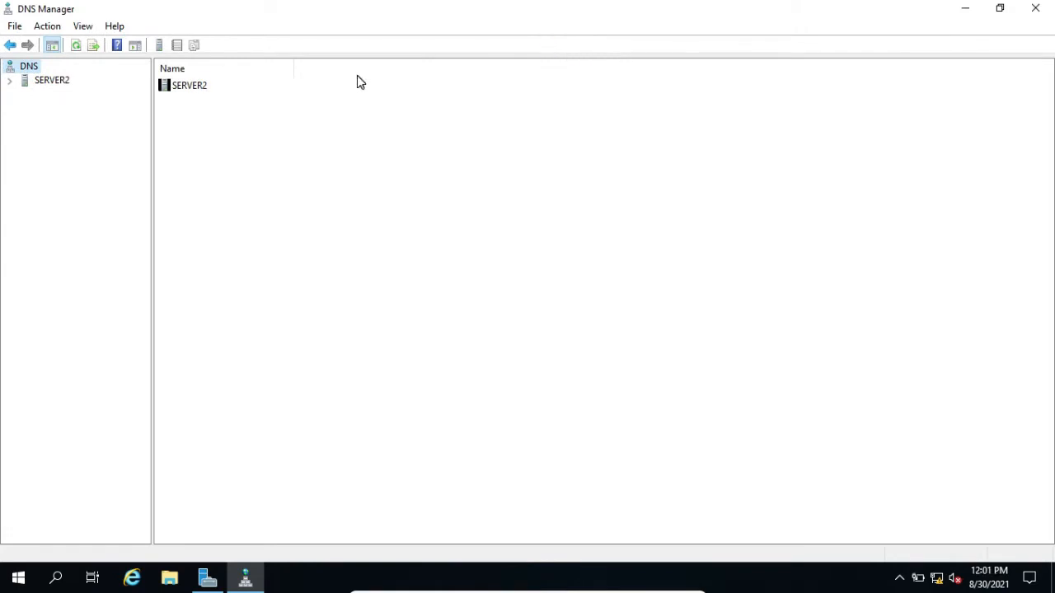
{"action": "left_click", "coordinate": [10, 82]}
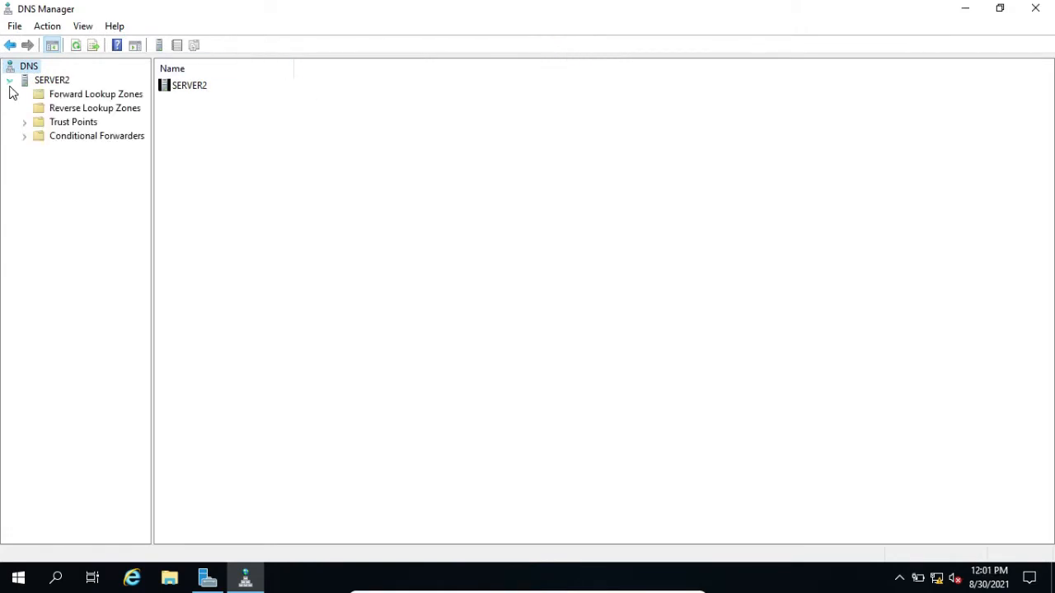
{"action": "left_click", "coordinate": [92, 97]}
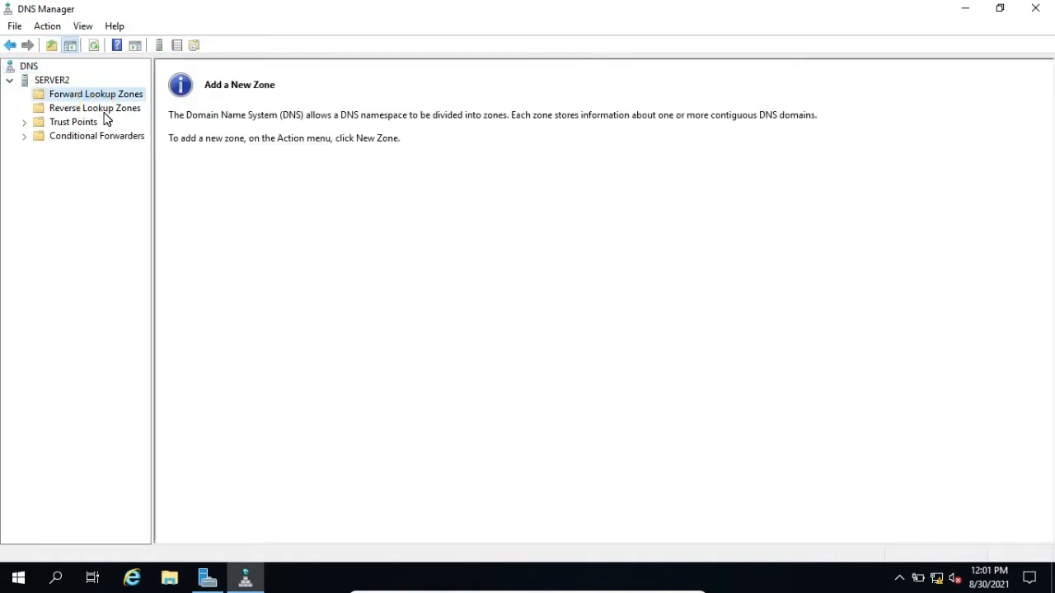
{"action": "left_click", "coordinate": [103, 112]}
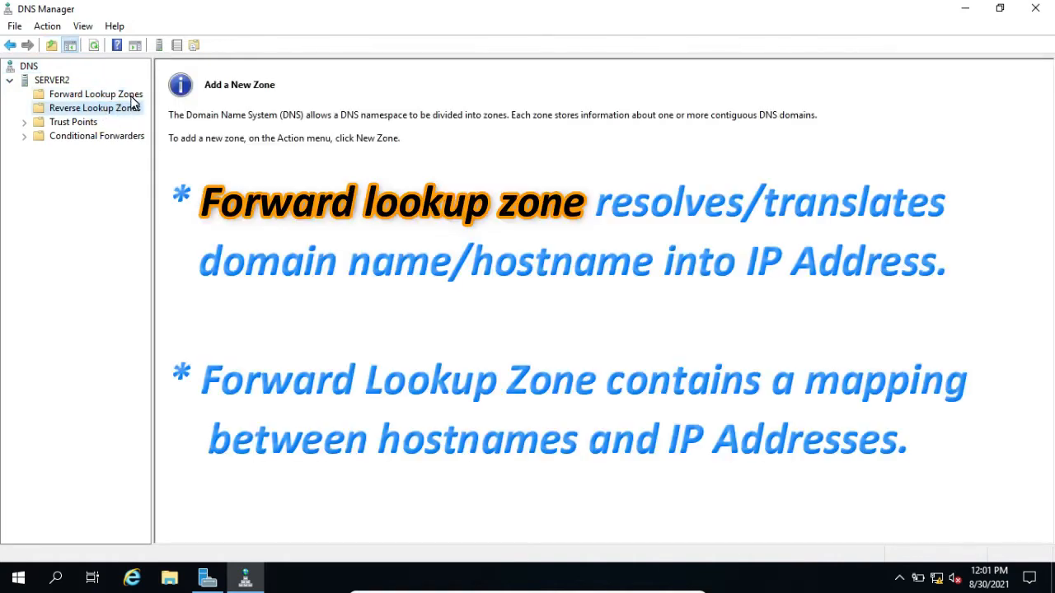
{"action": "left_click", "coordinate": [132, 96]}
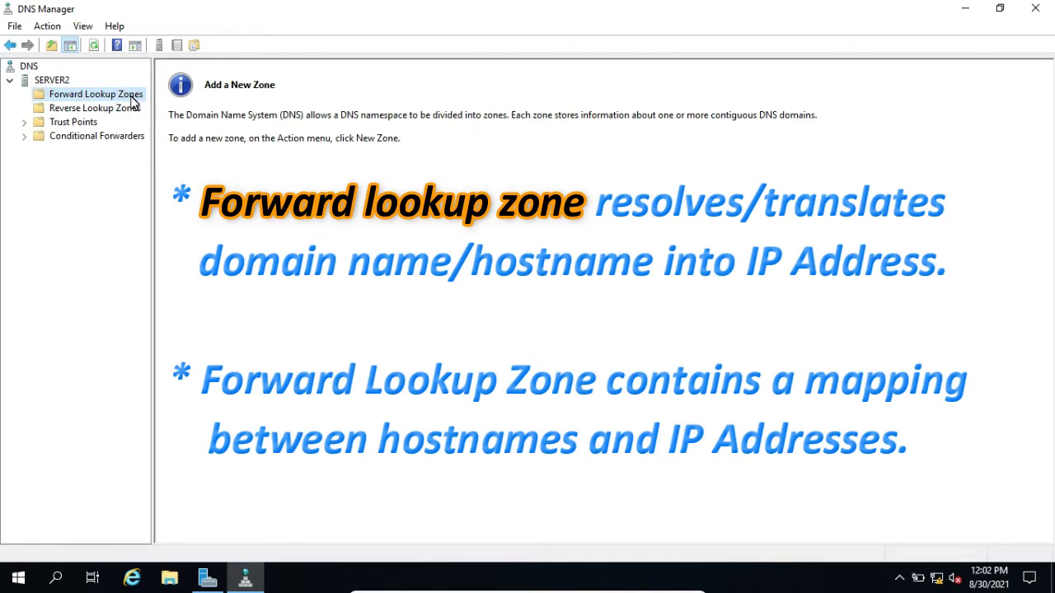
{"action": "left_click", "coordinate": [121, 110]}
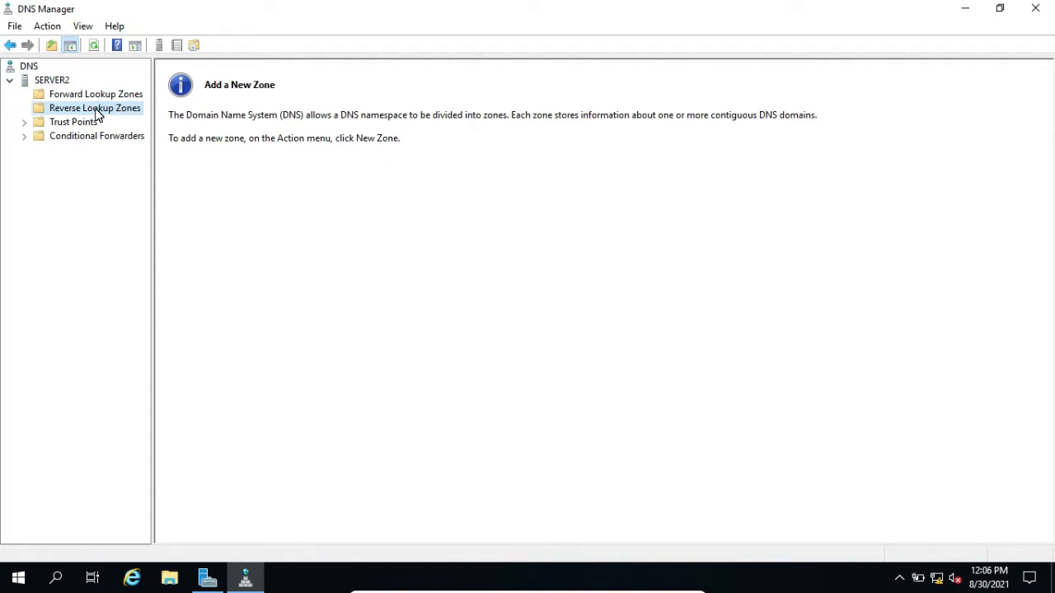
Start a new zone under Forward Lookup Zones and choose the primary zone type
{"action": "left_click", "coordinate": [99, 96]}
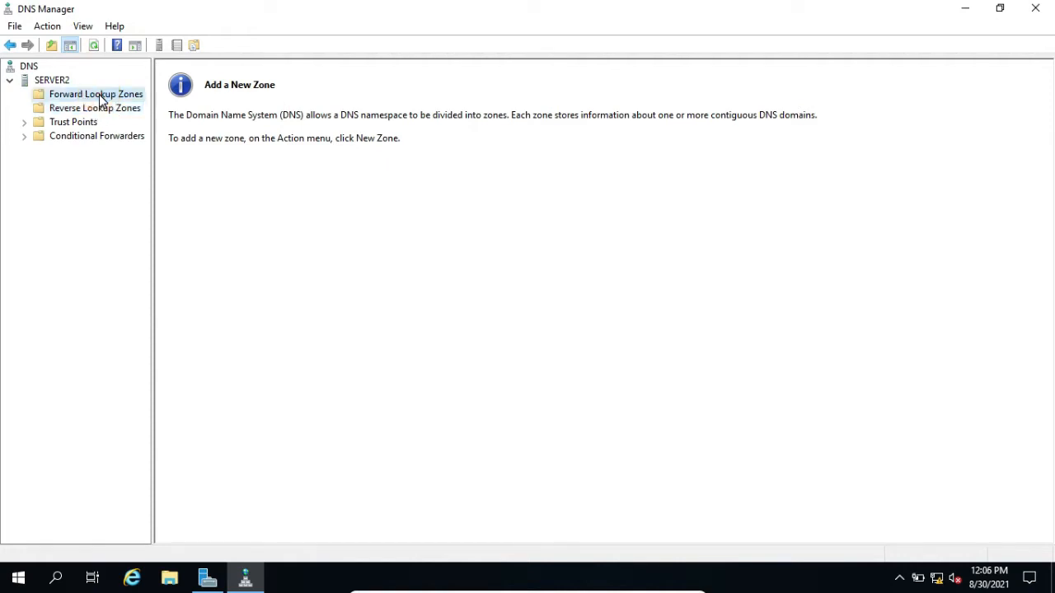
{"action": "right_click", "coordinate": [100, 99]}
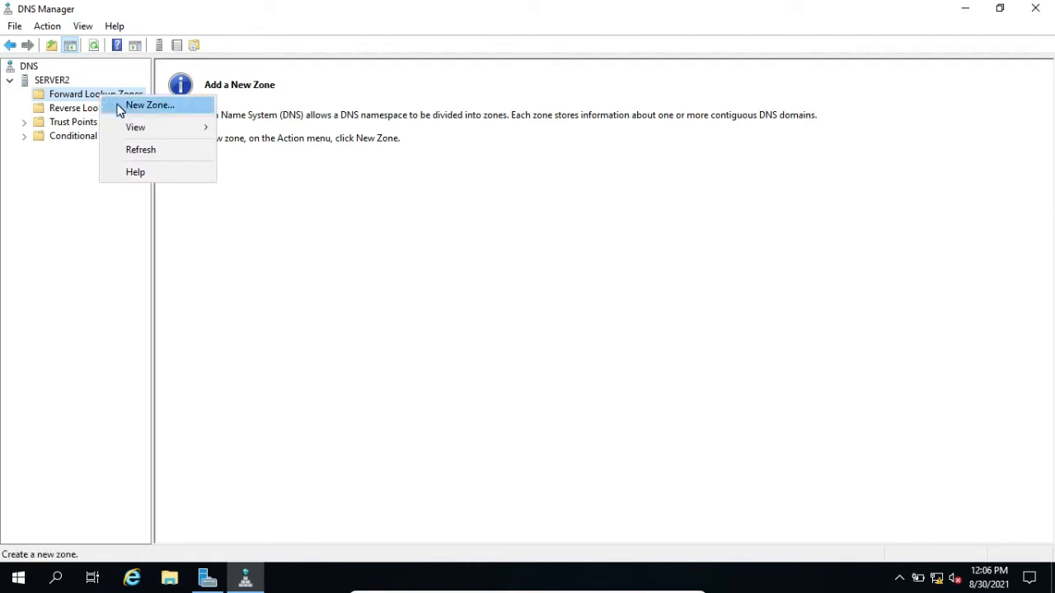
{"action": "left_click", "coordinate": [144, 105]}
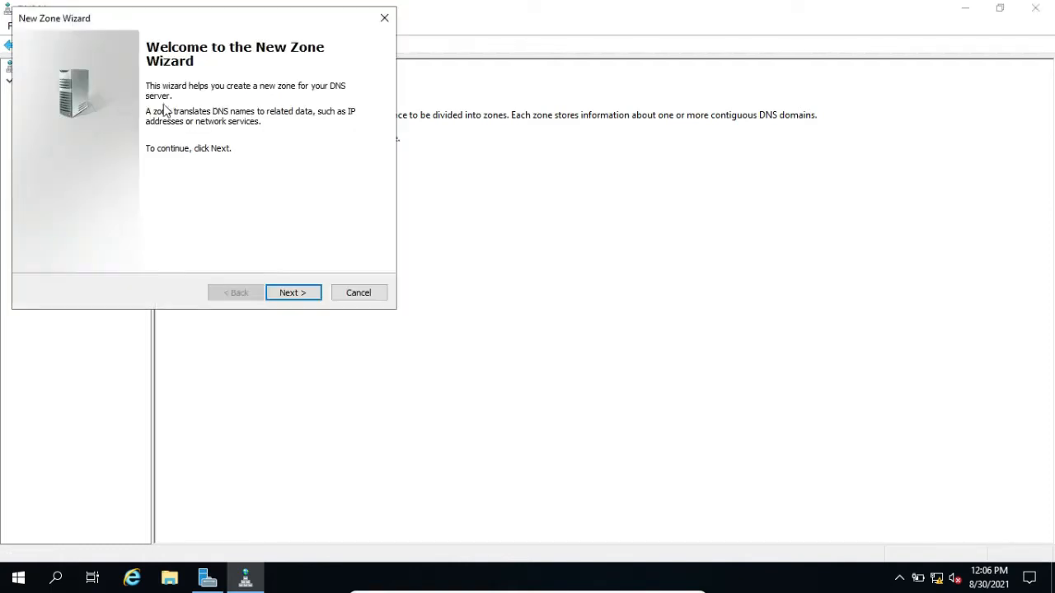
{"action": "left_click", "coordinate": [301, 297]}
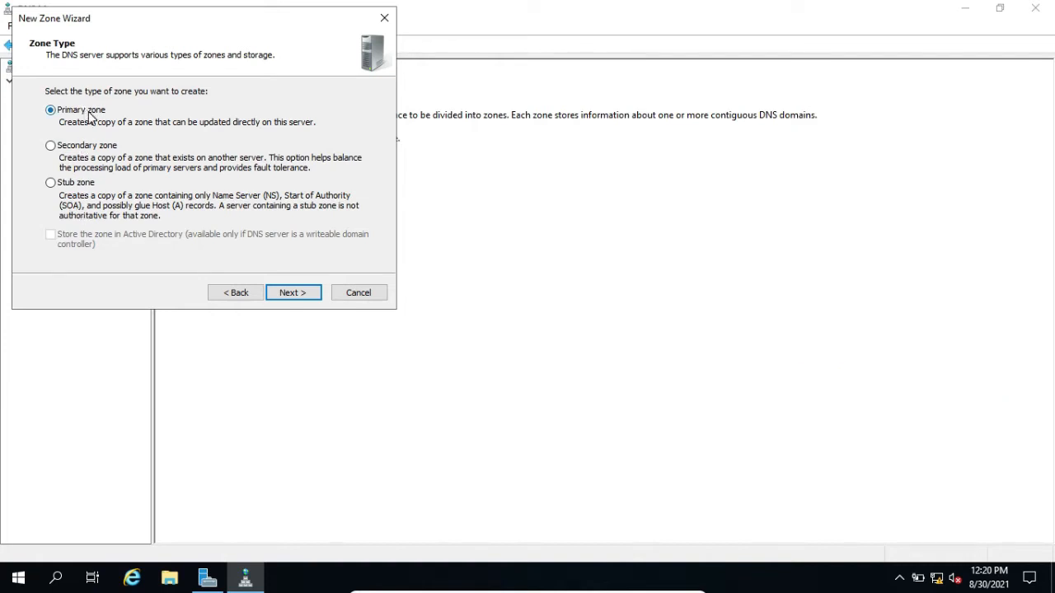
{"action": "left_click", "coordinate": [285, 293]}
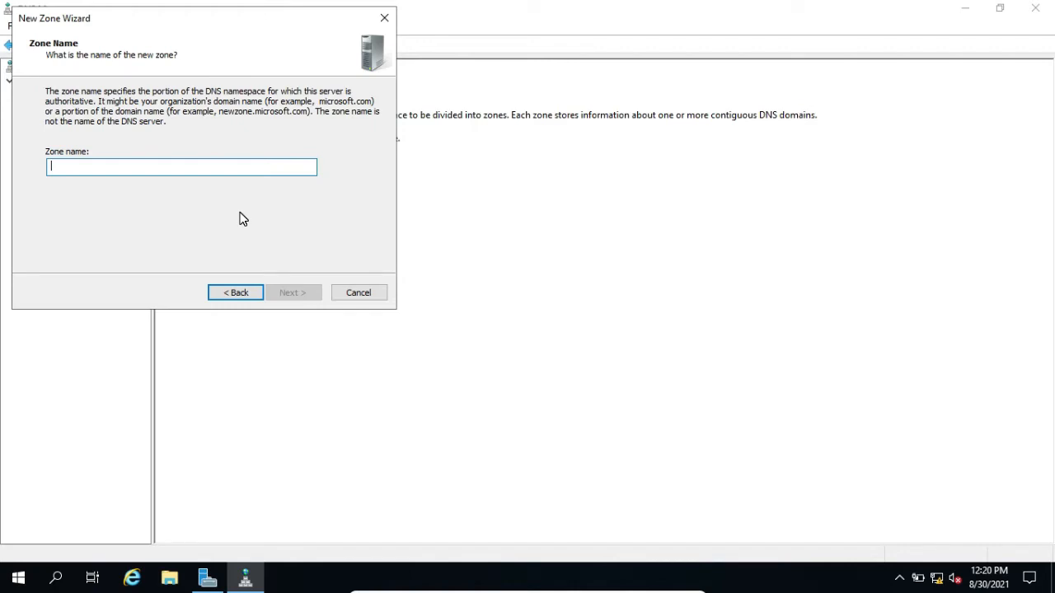
Create the forward zone as hpitinfotech.com with a new zone file hpitinfotech.com.dns and no dynamic updates allowed
{"action": "type", "text": "hpit"}
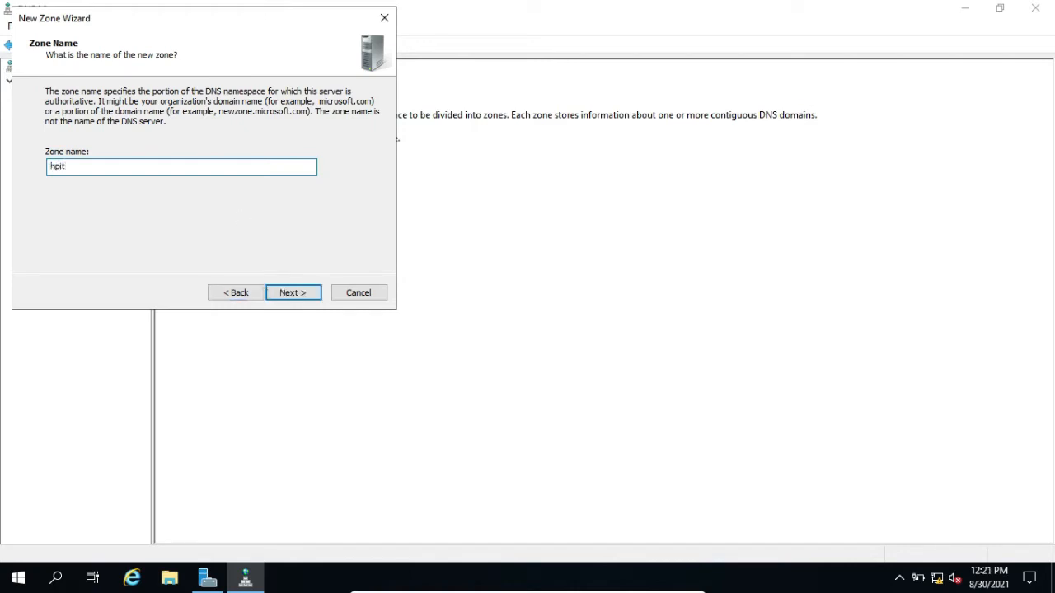
{"action": "type", "text": "infotech.com"}
{"action": "left_click", "coordinate": [292, 298]}
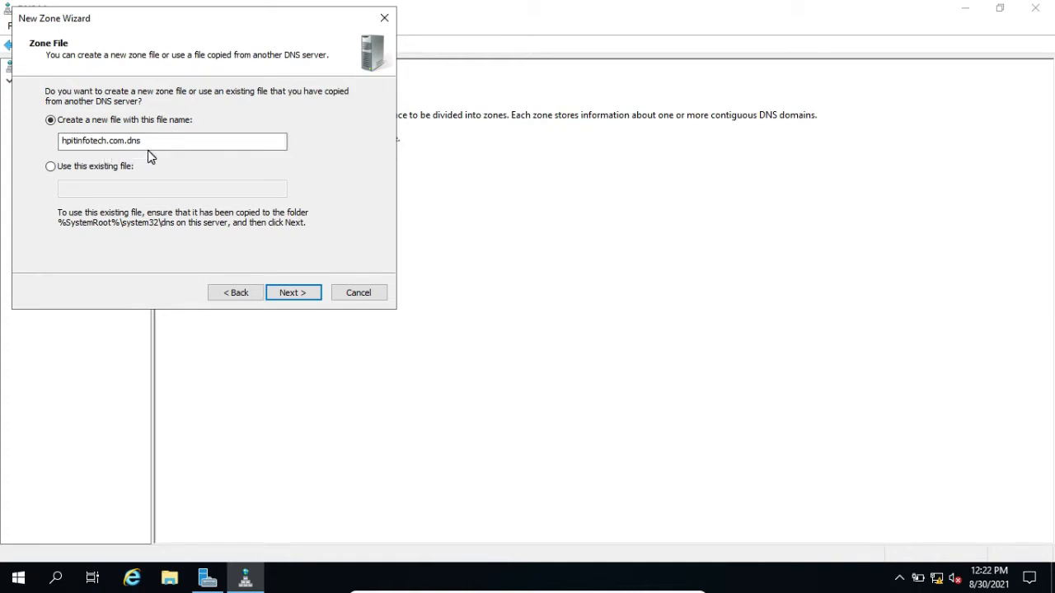
{"action": "left_click", "coordinate": [292, 292]}
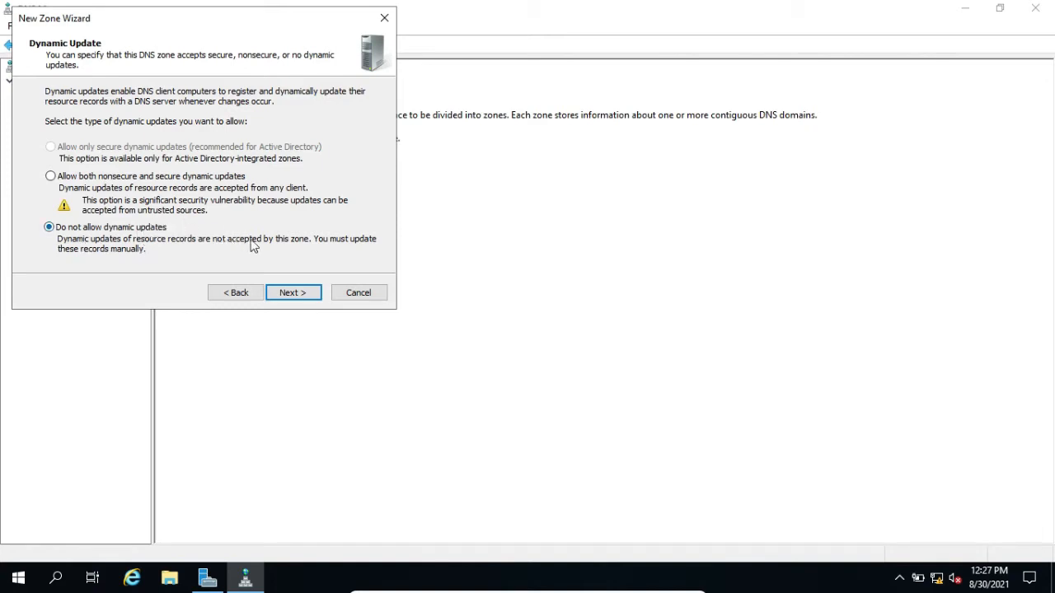
{"action": "left_click", "coordinate": [302, 295]}
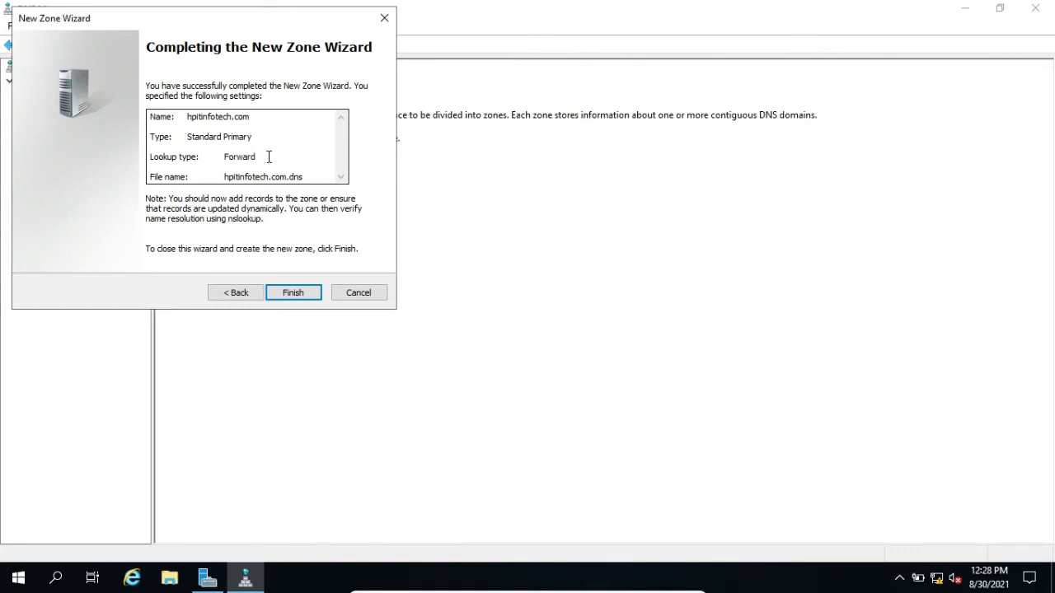
{"action": "left_click", "coordinate": [294, 295]}
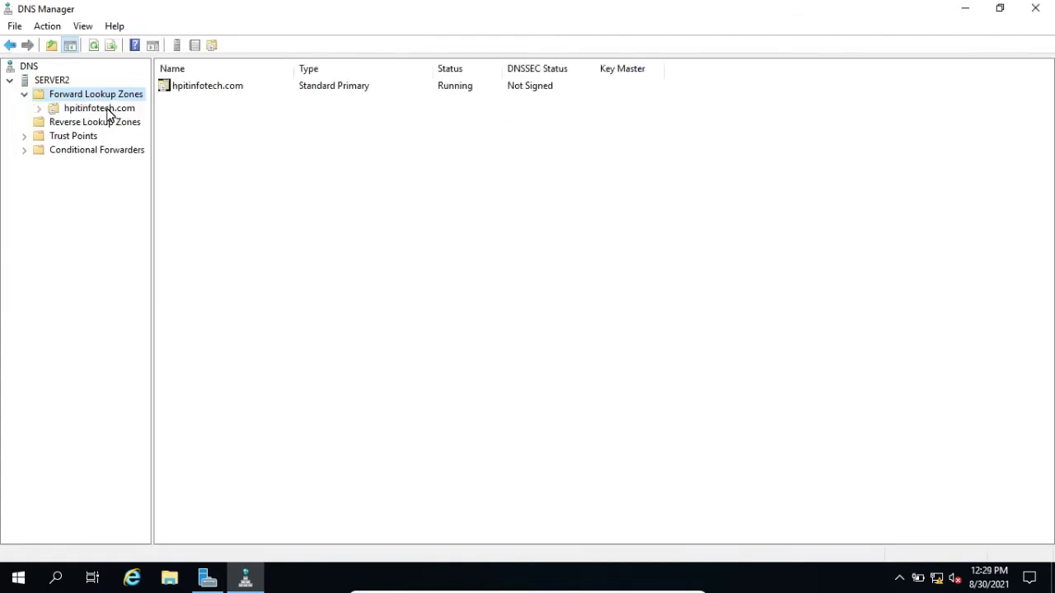
Start a new host (A or AAAA) record named www in the hpitinfotech.com zone
{"action": "left_click", "coordinate": [109, 115]}
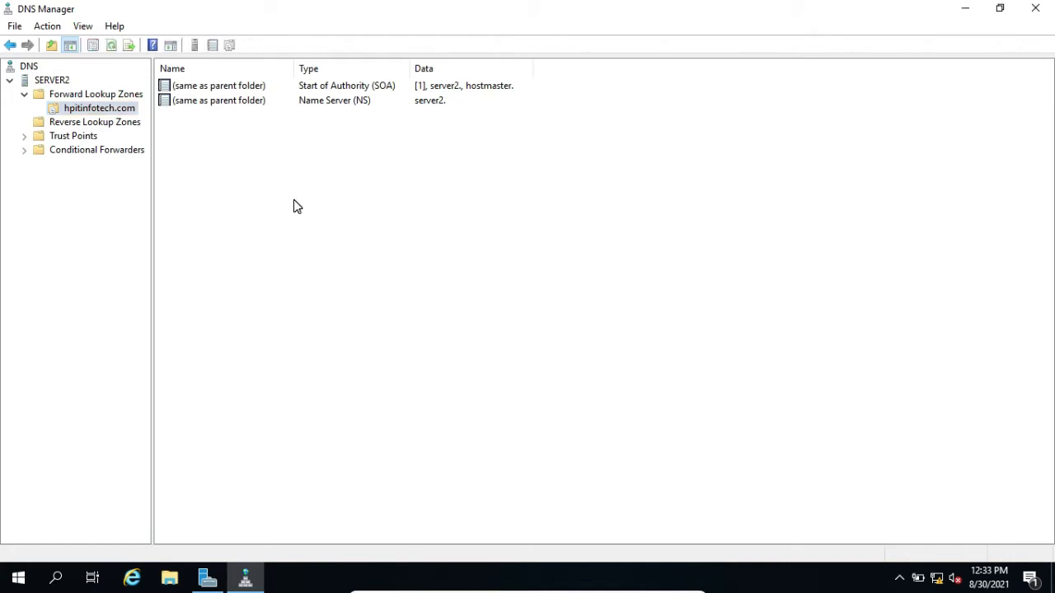
{"action": "right_click", "coordinate": [363, 223]}
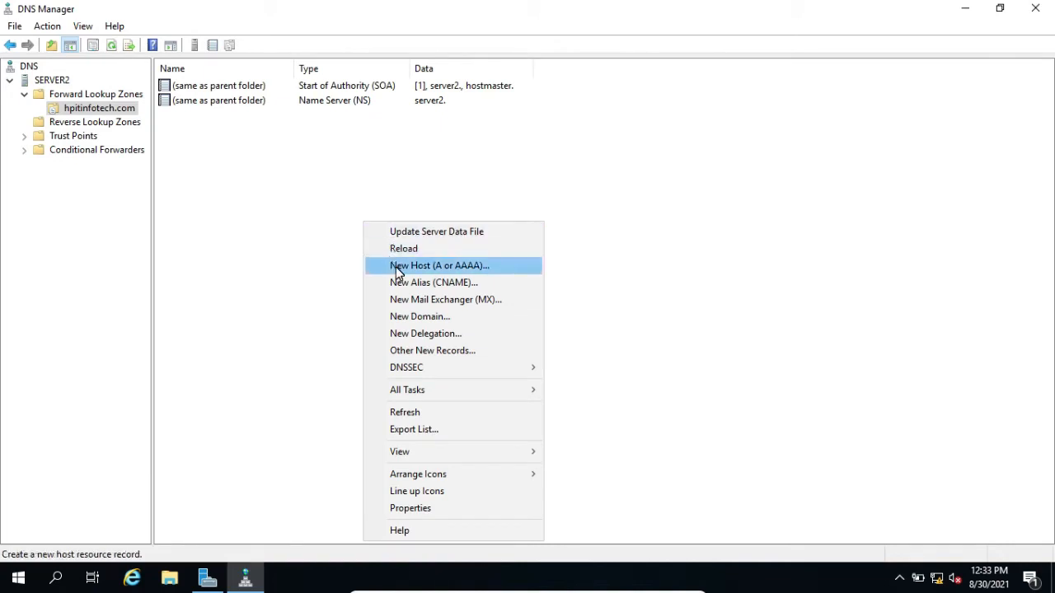
{"action": "left_click", "coordinate": [438, 267]}
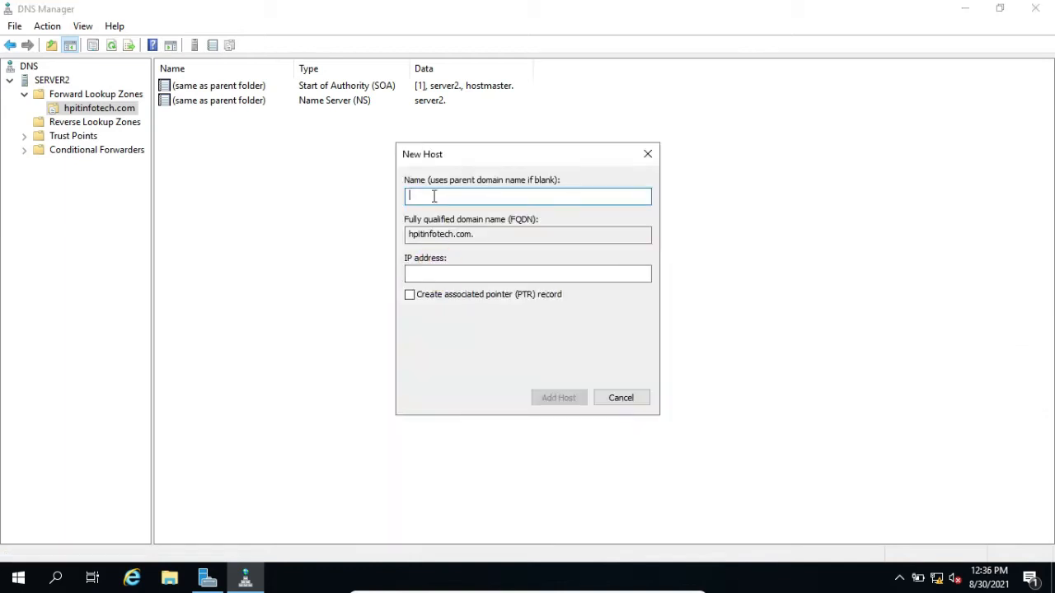
{"action": "type", "text": "www"}
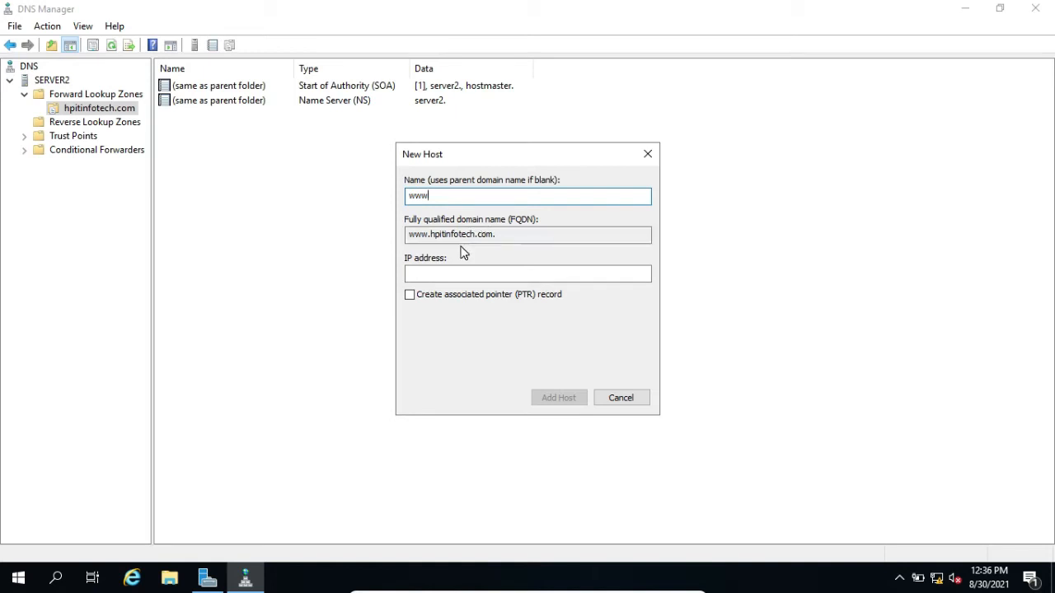
{"action": "key", "text": "Tab"}
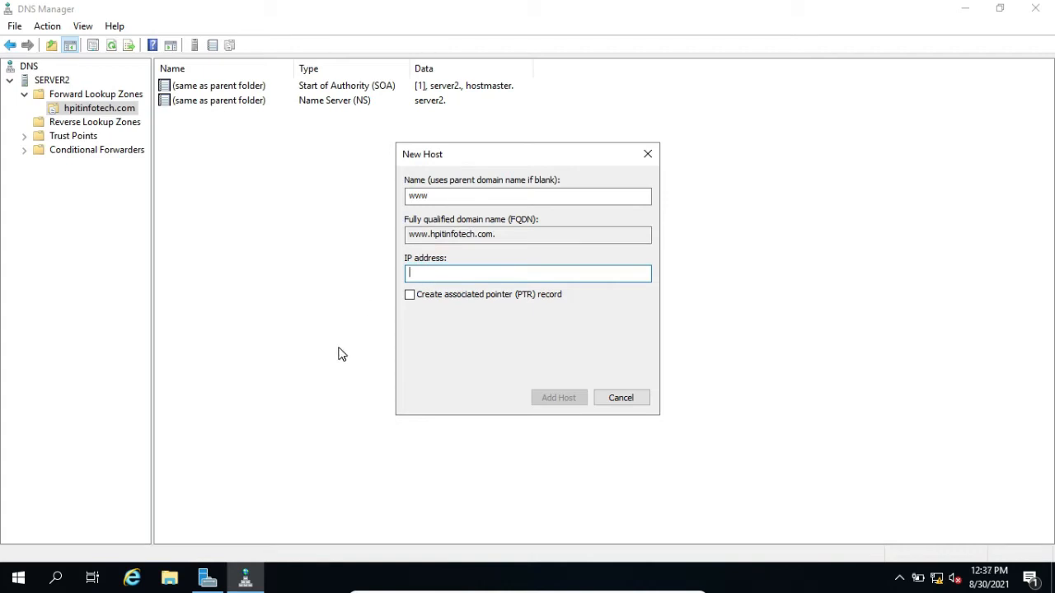
Check the local server's Ethernet address in Server Manager, then add the www host with IP address 192.168.1.101 and close the host dialog
{"action": "left_click", "coordinate": [210, 580]}
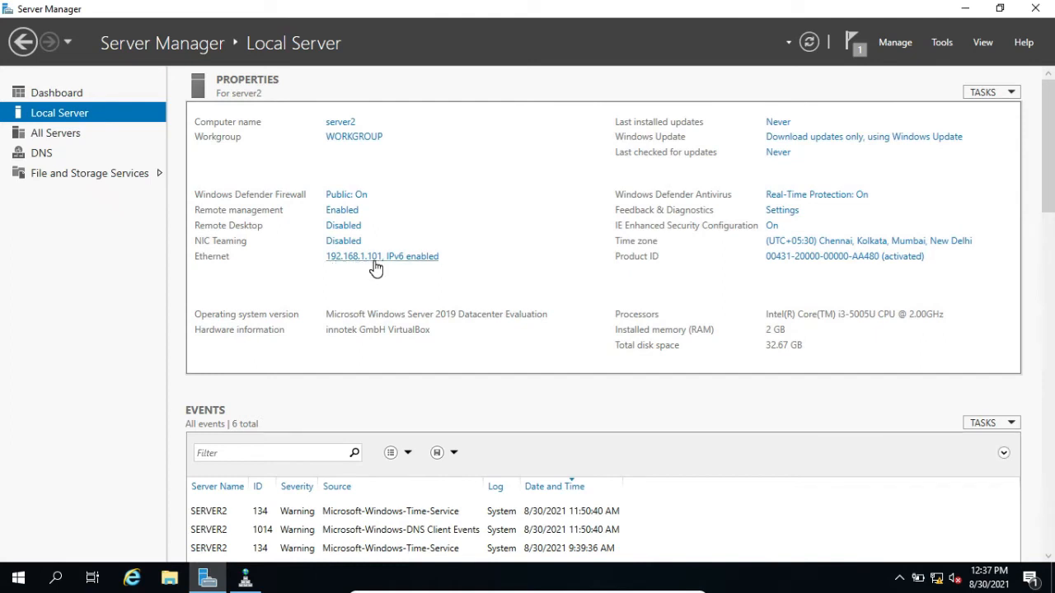
{"action": "left_click", "coordinate": [245, 580]}
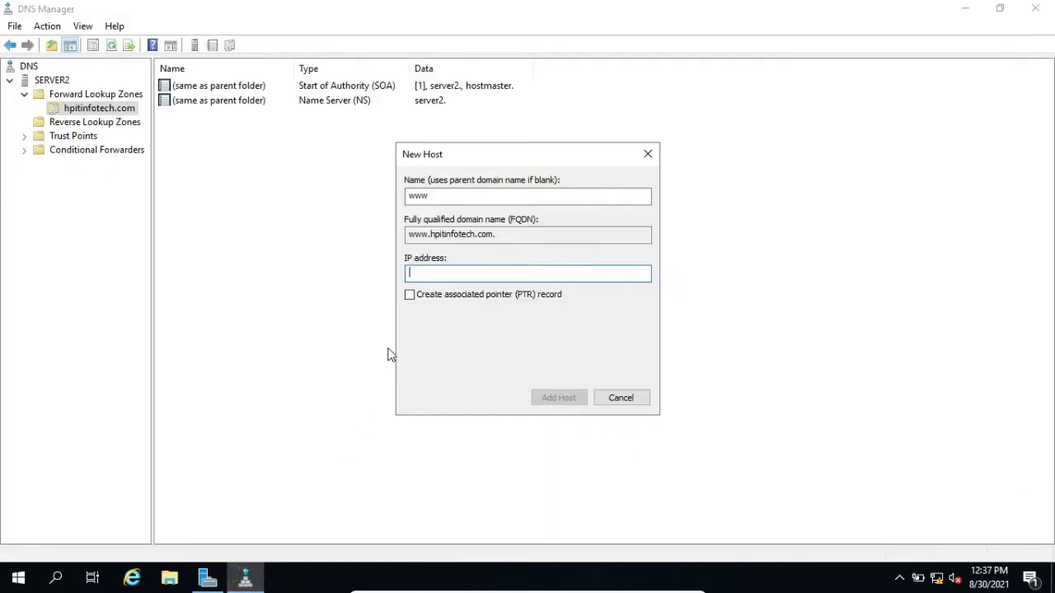
{"action": "type", "text": "192.168.1.101"}
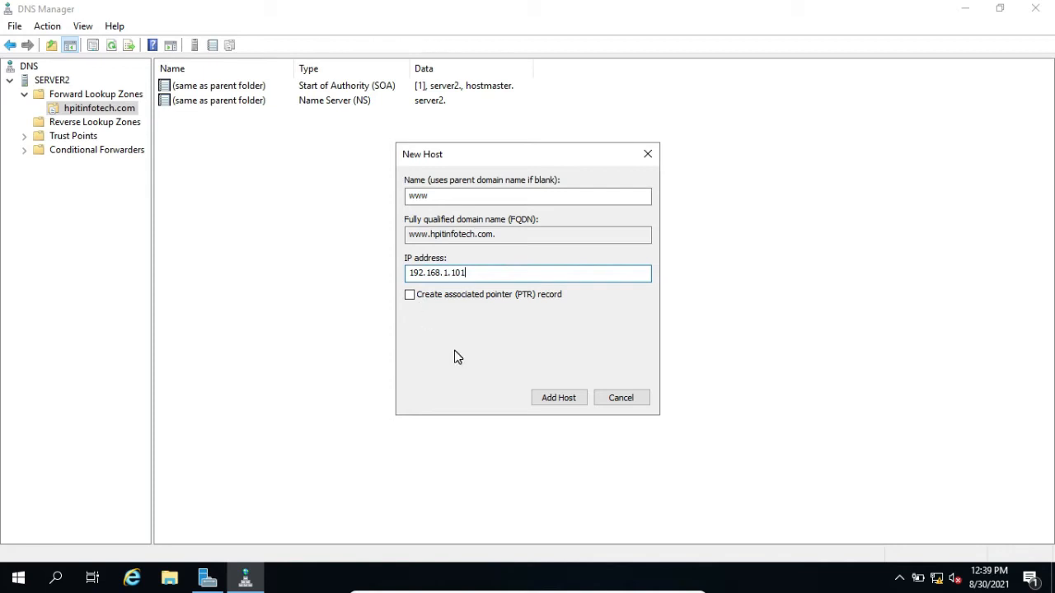
{"action": "left_click", "coordinate": [561, 402]}
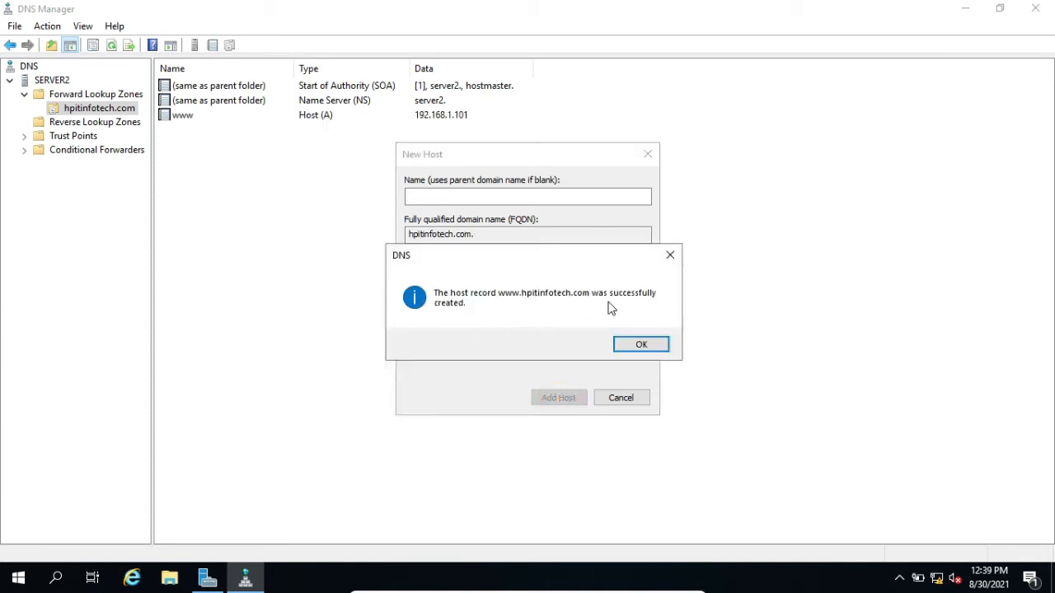
{"action": "left_click", "coordinate": [626, 346]}
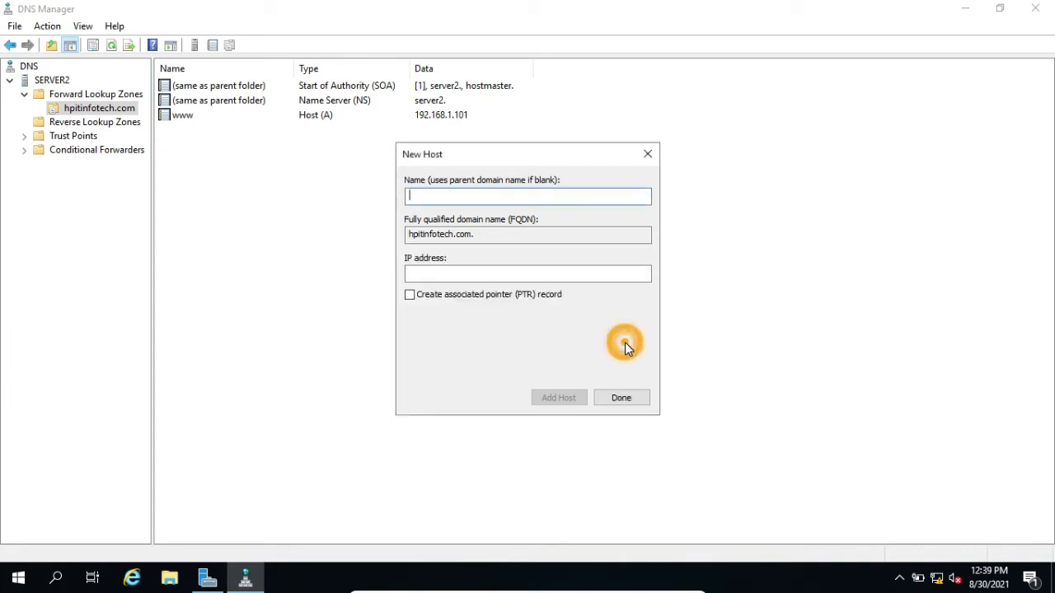
{"action": "left_click", "coordinate": [612, 393]}
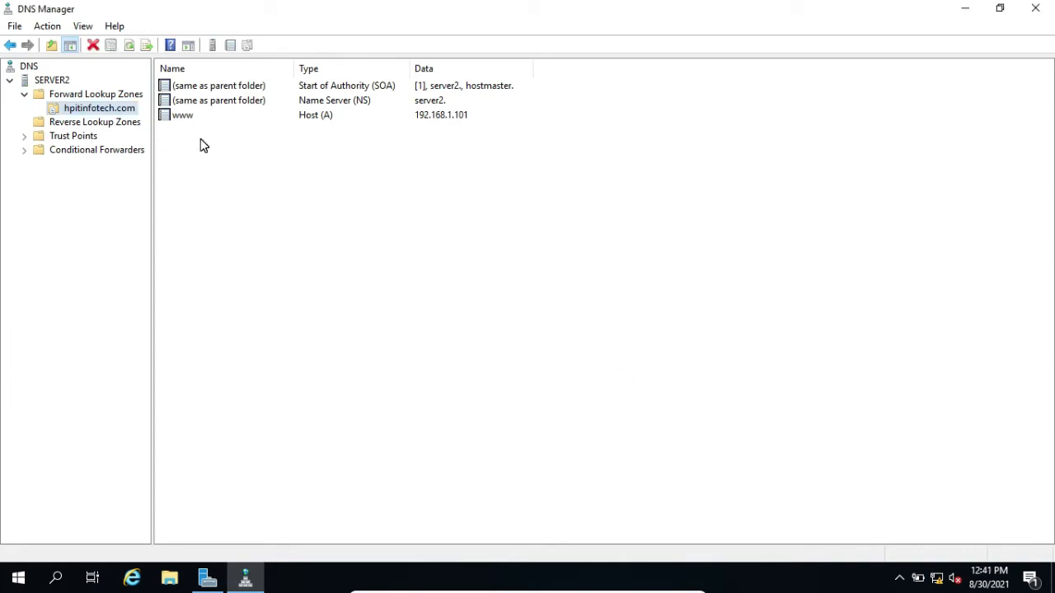
{"action": "right_click", "coordinate": [47, 83]}
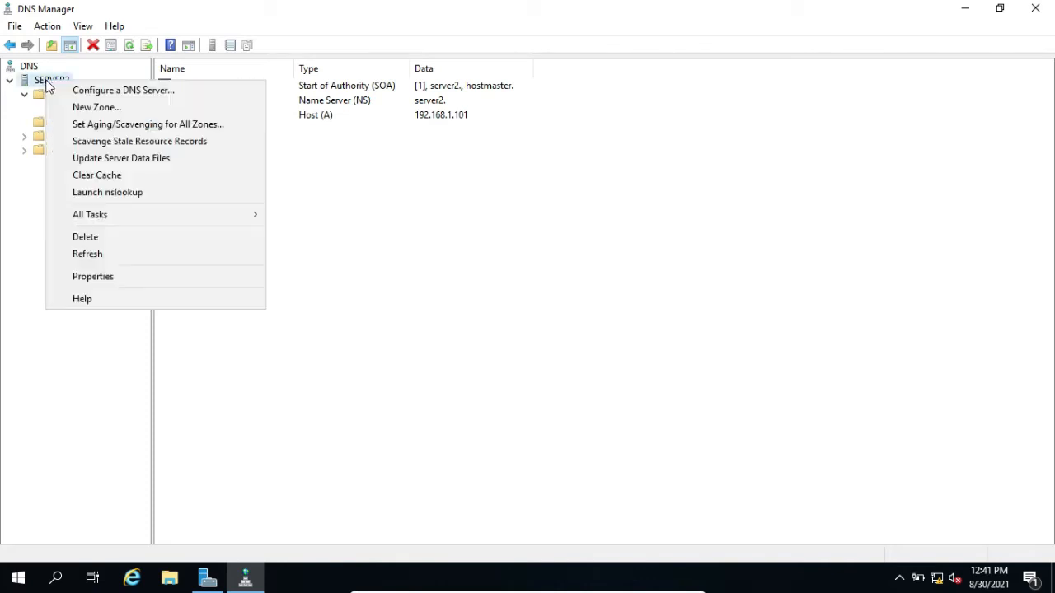
{"action": "left_click", "coordinate": [109, 192]}
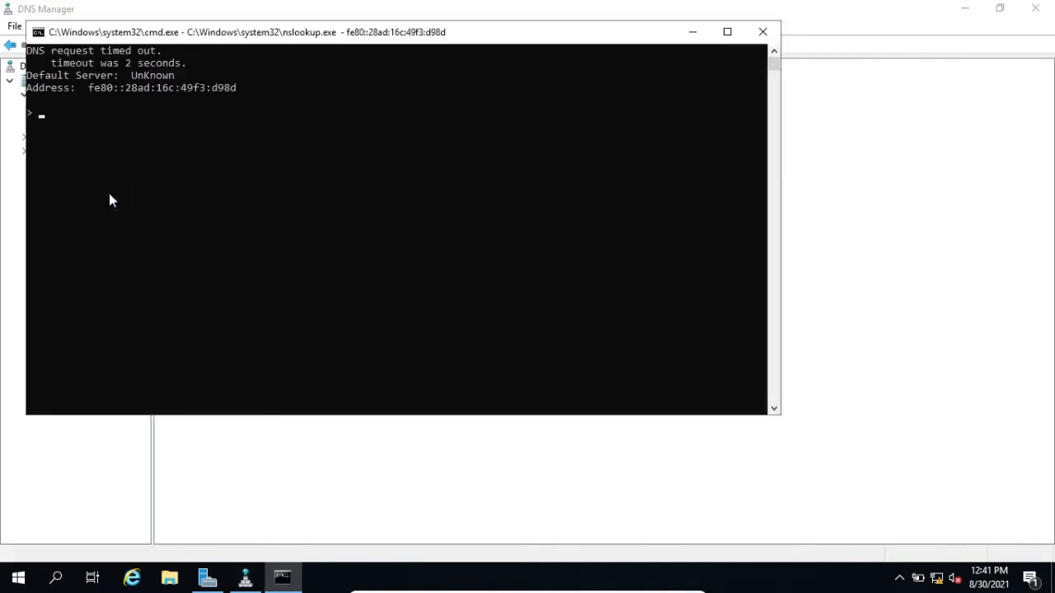
{"action": "type", "text": "www.hpitinfotech.com"}
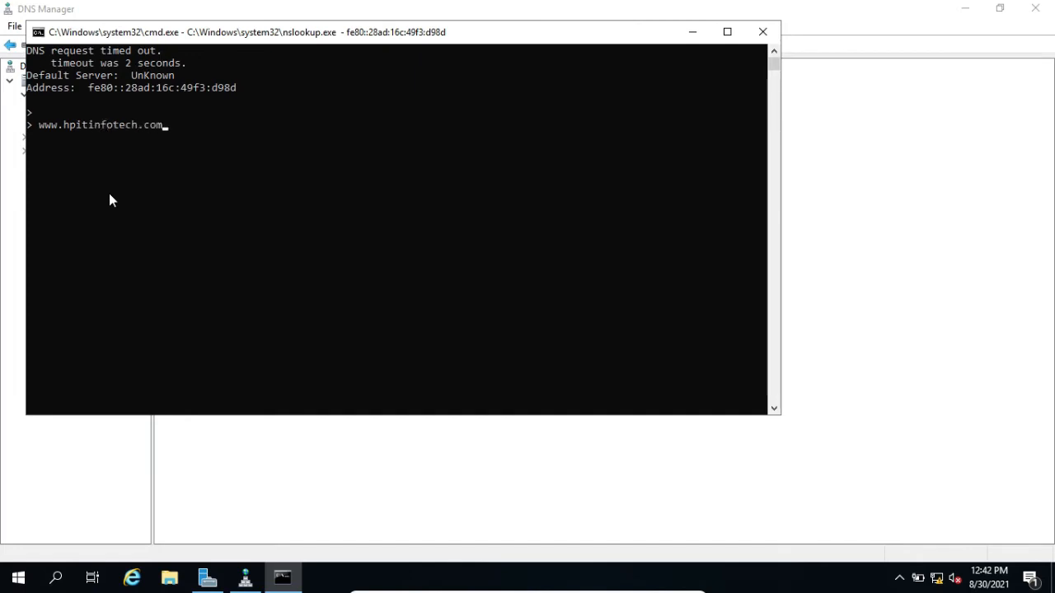
{"action": "key", "text": "Return"}
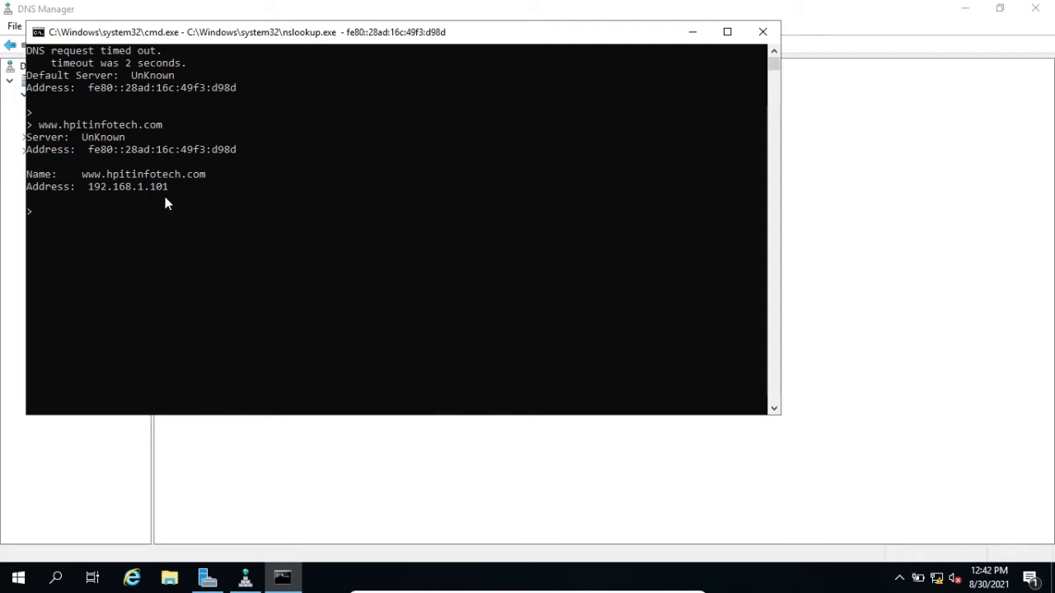
Test a reverse lookup of 192.168.1.101 in nslookup and close its window
{"action": "type", "text": "192."}
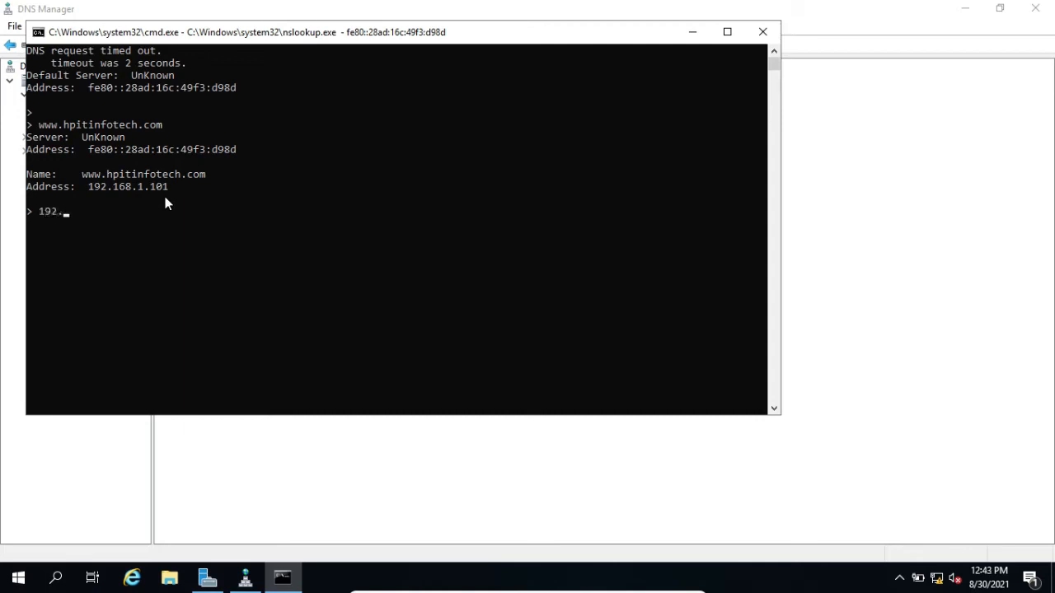
{"action": "type", "text": "168.1.101"}
{"action": "key", "text": "Return"}
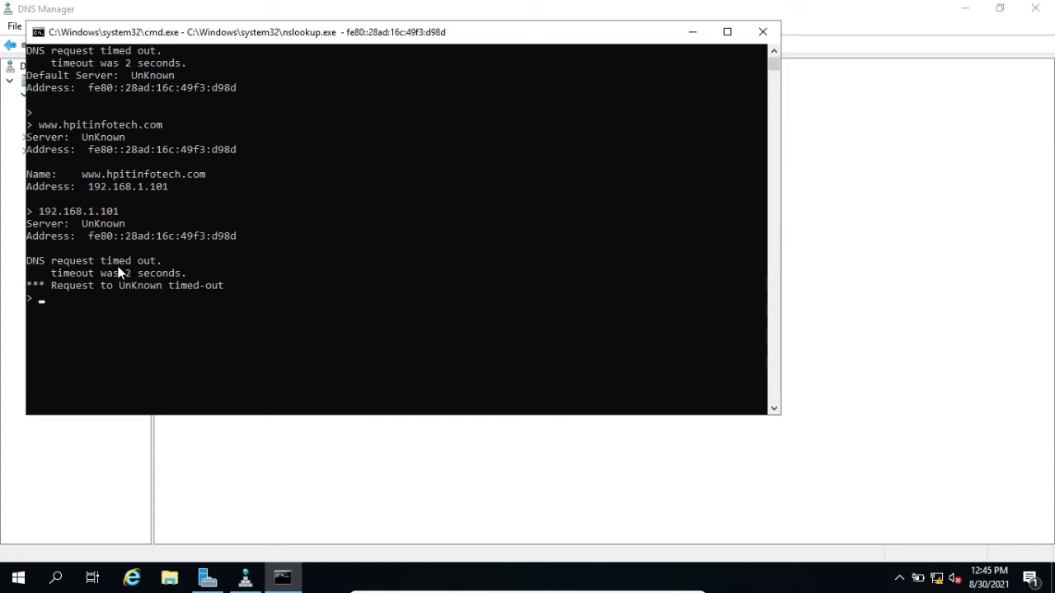
{"action": "left_click", "coordinate": [762, 32]}
Start a new primary zone under Reverse Lookup Zones as an IPv4 reverse lookup zone
{"action": "left_click", "coordinate": [110, 124]}
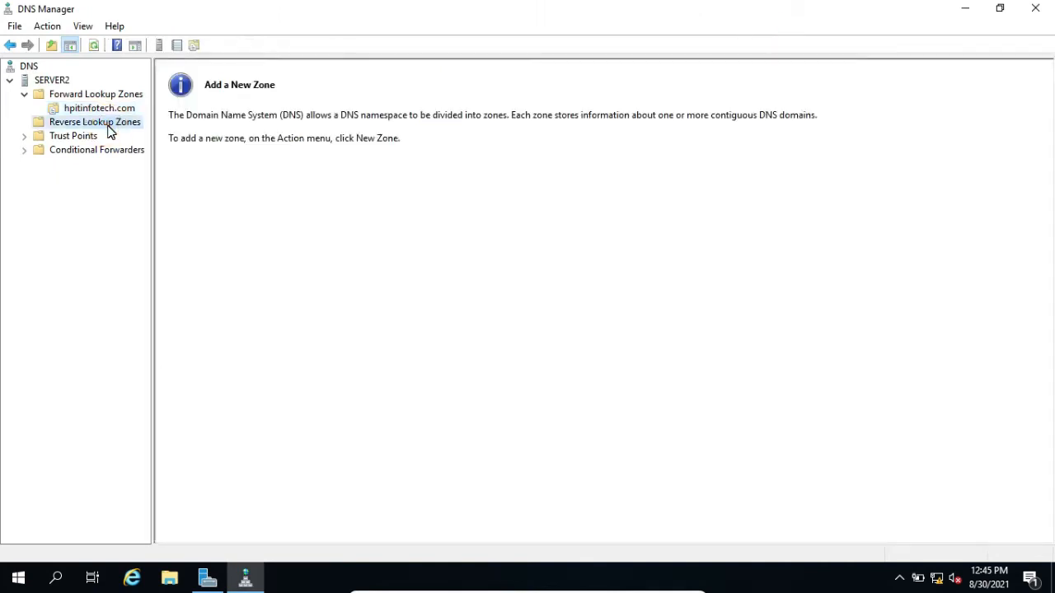
{"action": "right_click", "coordinate": [110, 131]}
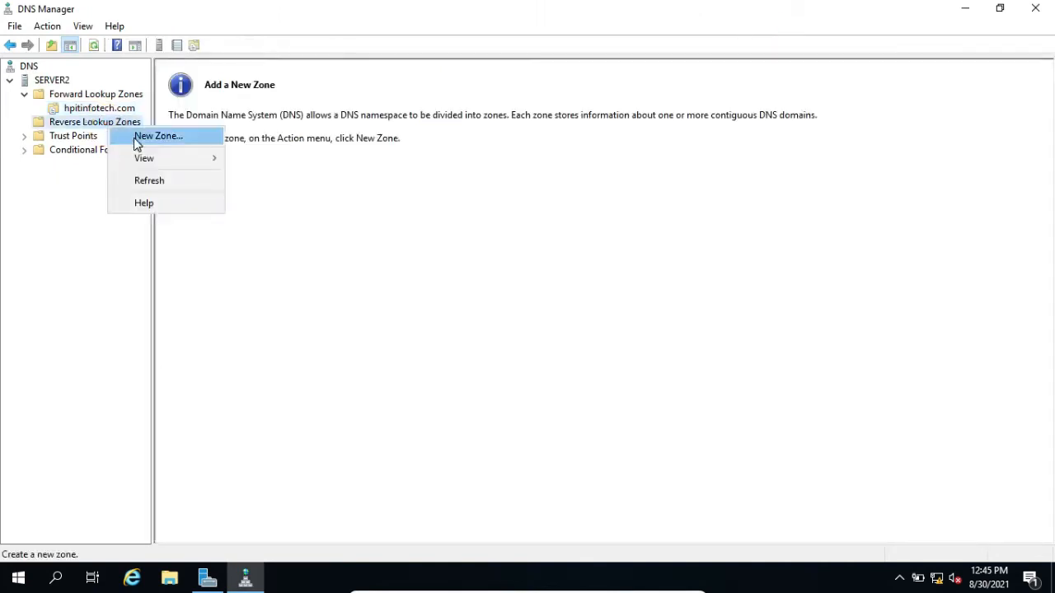
{"action": "left_click", "coordinate": [134, 138]}
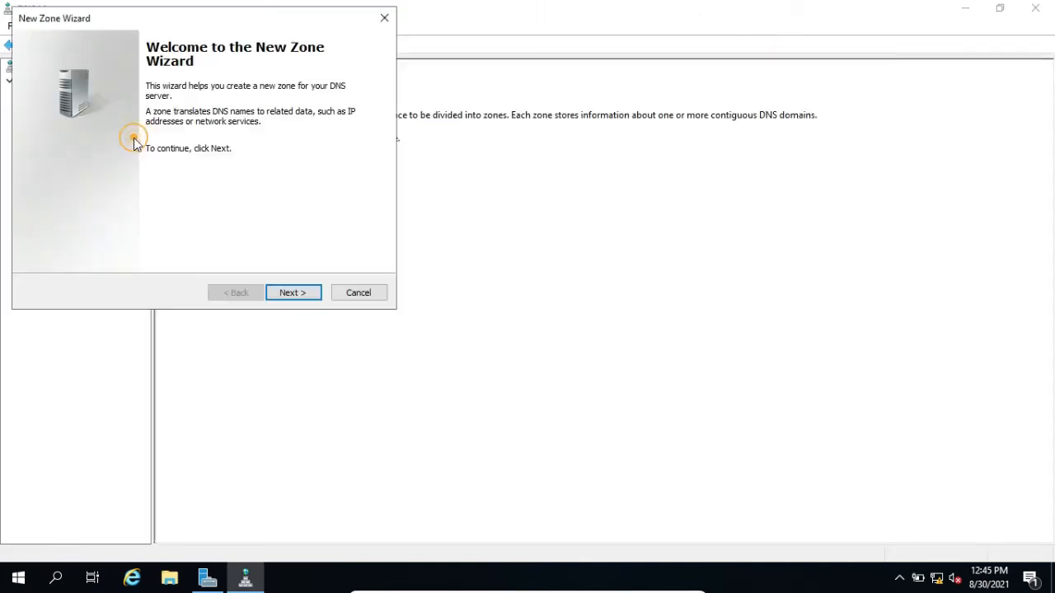
{"action": "left_click", "coordinate": [297, 297]}
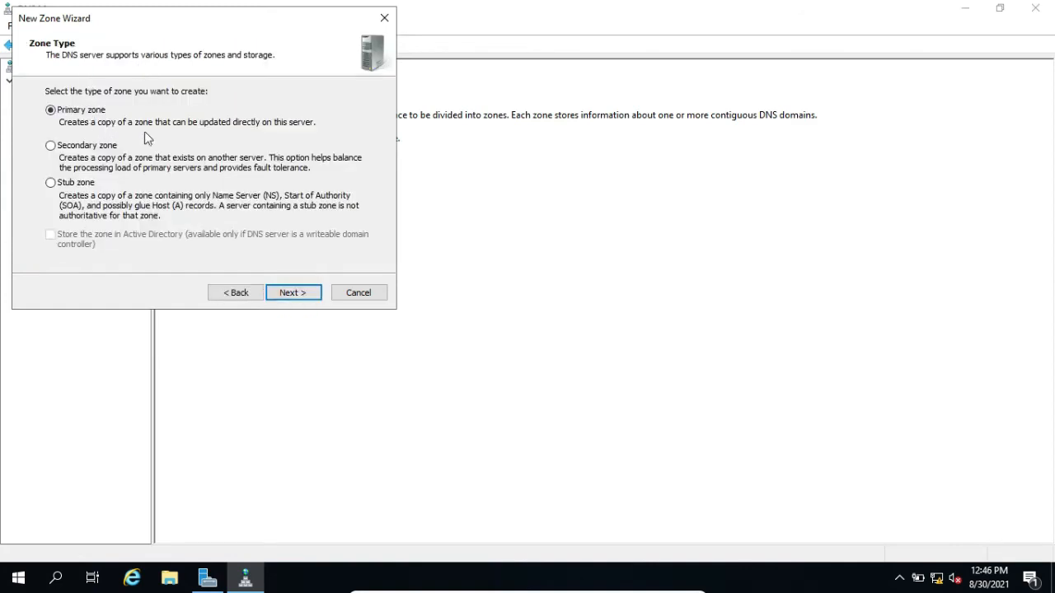
{"action": "left_click", "coordinate": [290, 295]}
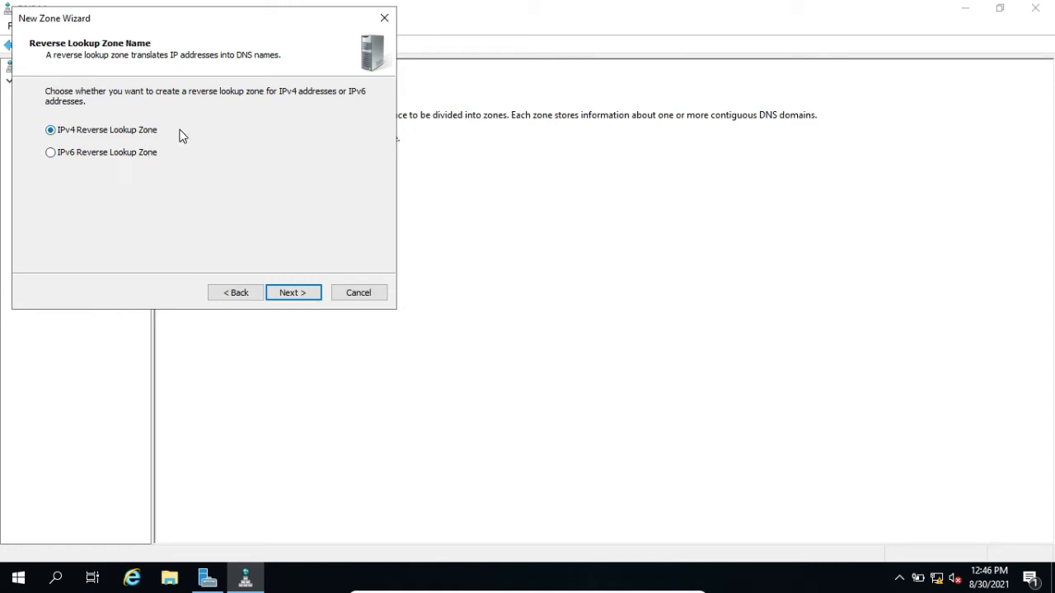
{"action": "left_click", "coordinate": [300, 291]}
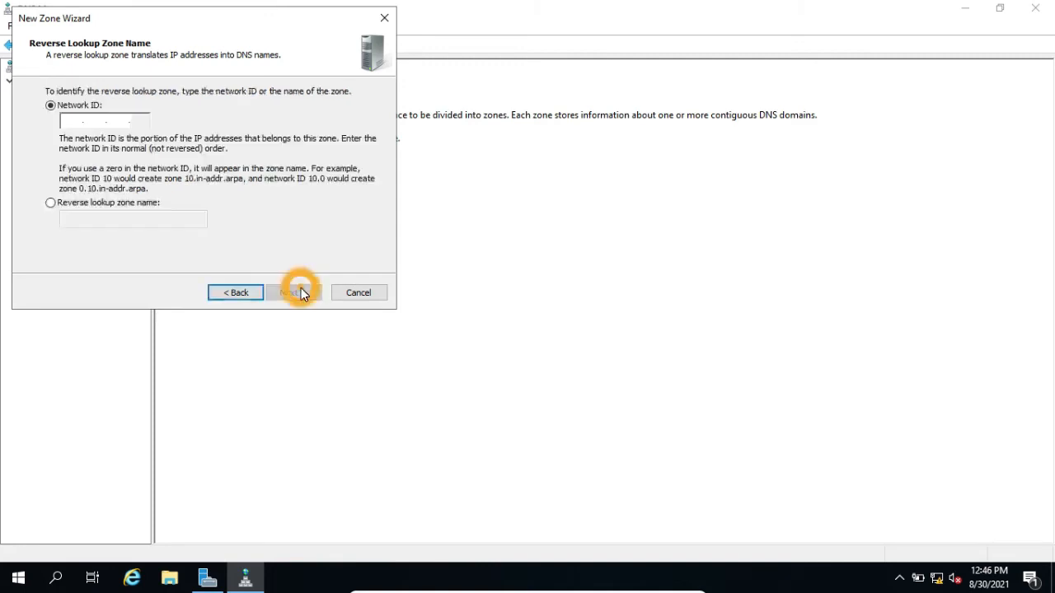
Set the reverse lookup zone's network ID to 192.168.1 and continue to the zone file settings
{"action": "left_click", "coordinate": [67, 117]}
{"action": "type", "text": "192.168."}
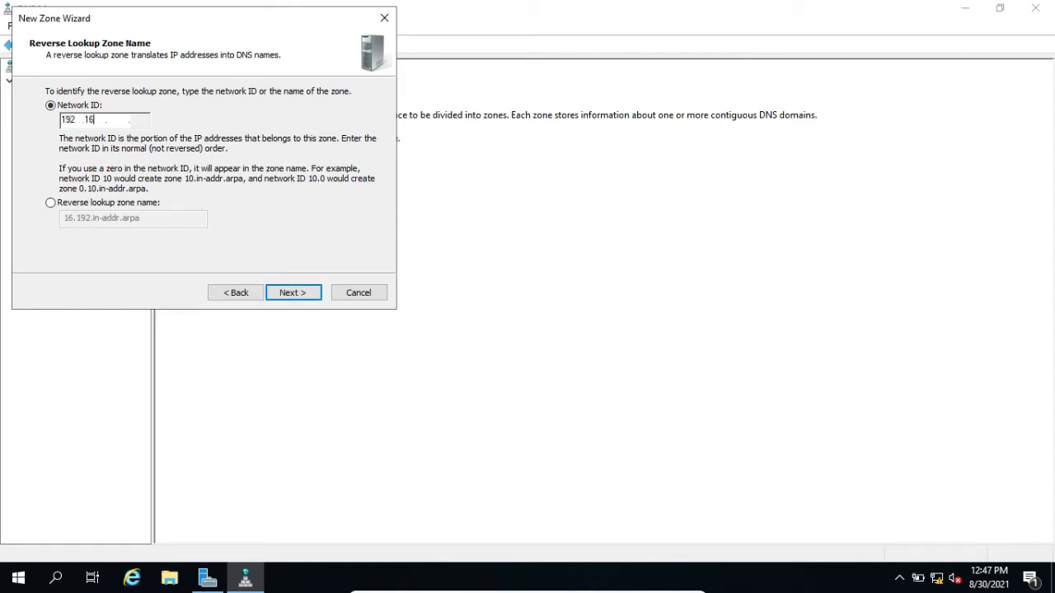
{"action": "type", "text": "1"}
{"action": "left_click", "coordinate": [307, 298]}
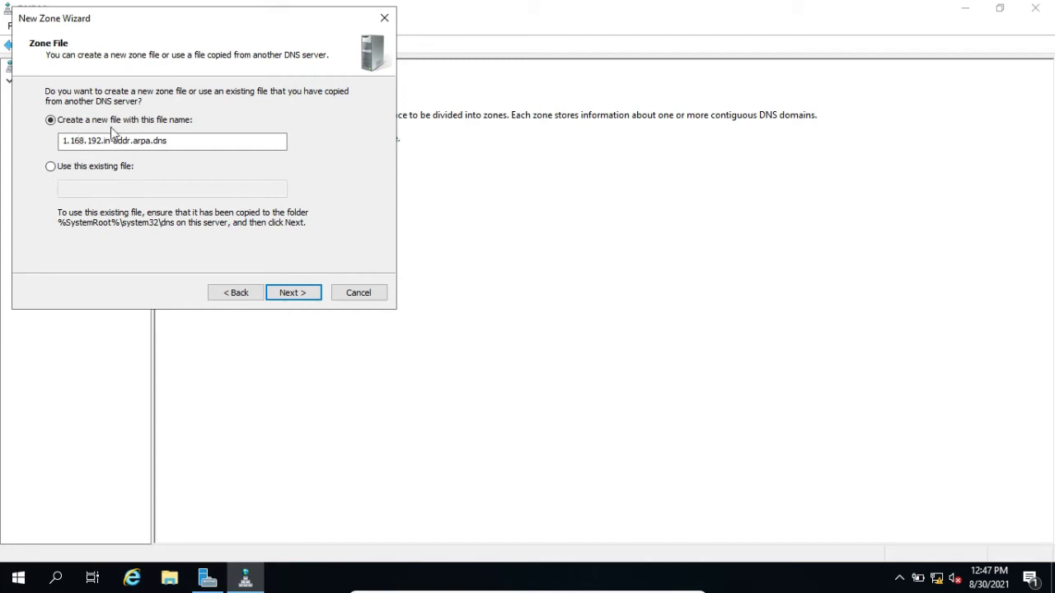
Create the reverse lookup zone with the new zone file 1.168.192.in-addr.arpa.dns and dynamic updates not allowed
{"action": "left_click", "coordinate": [289, 293]}
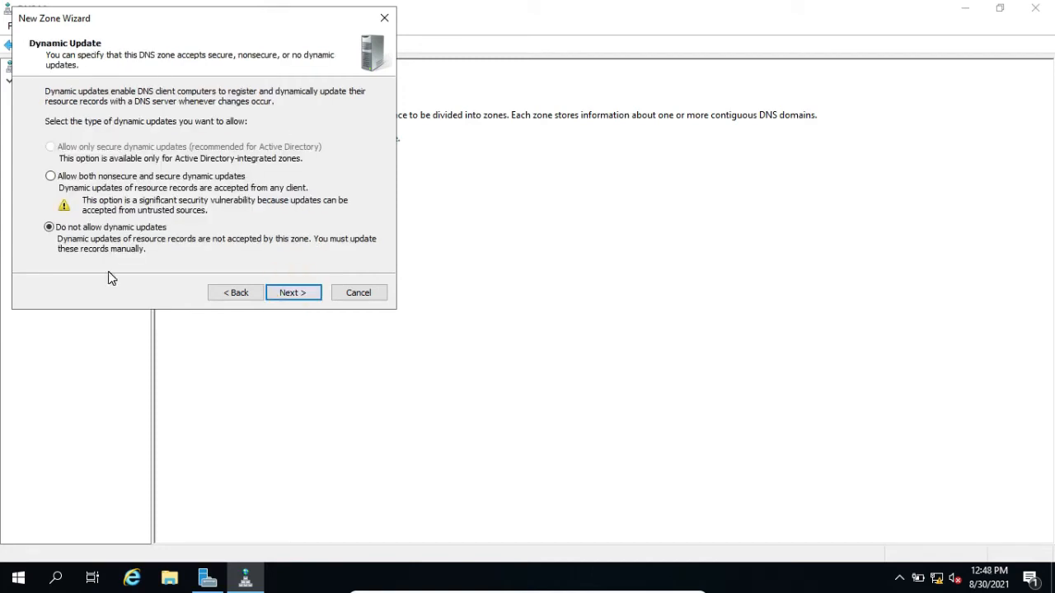
{"action": "left_click", "coordinate": [295, 294]}
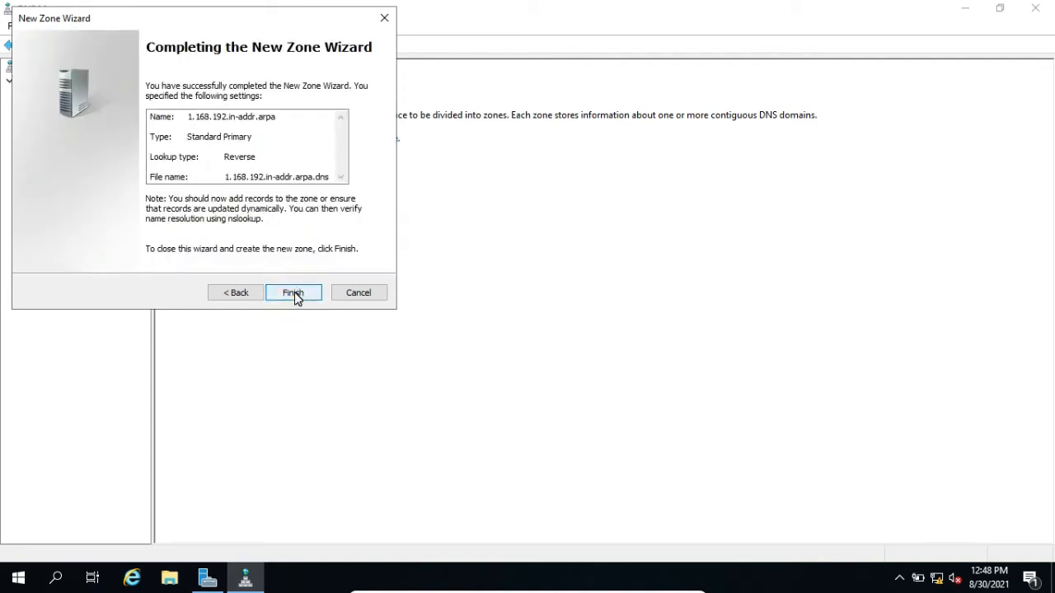
{"action": "left_click", "coordinate": [294, 294]}
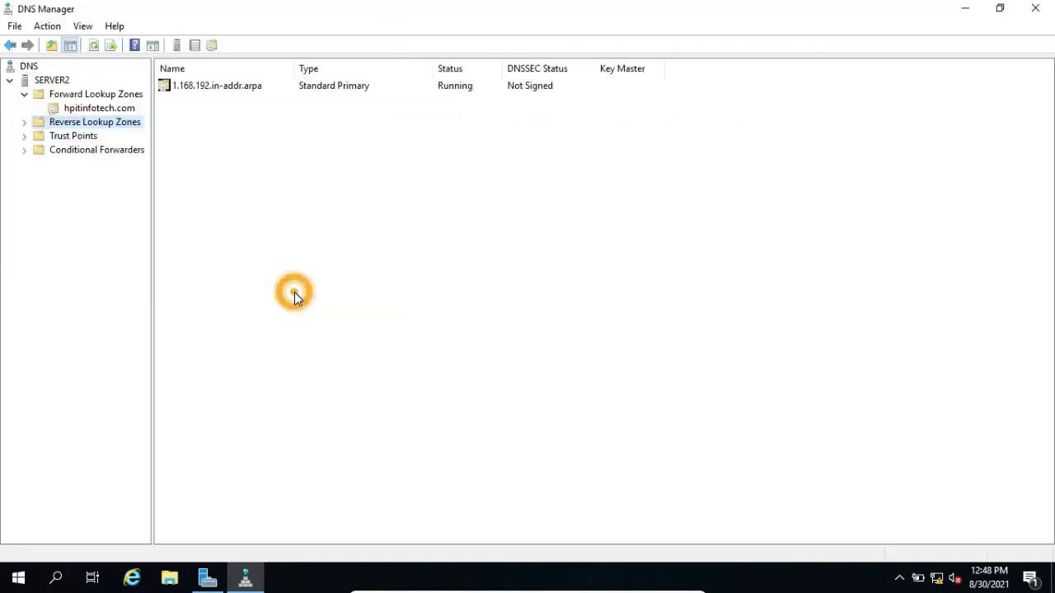
Start a new pointer (PTR) record in the 1.168.192.in-addr.arpa zone with host IP address 192.168.1.101
{"action": "left_click", "coordinate": [25, 122]}
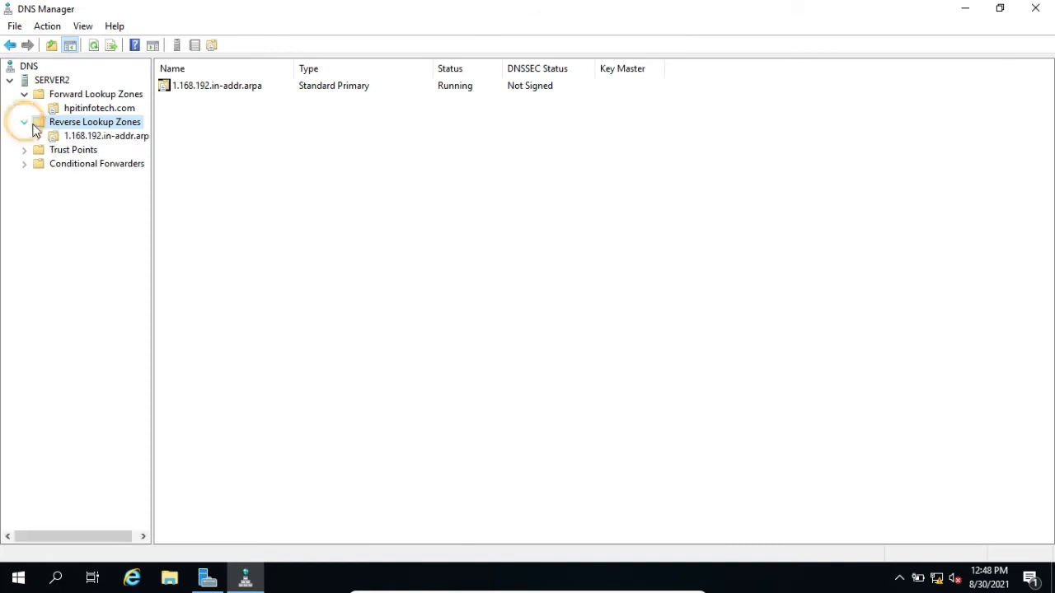
{"action": "left_click", "coordinate": [95, 138]}
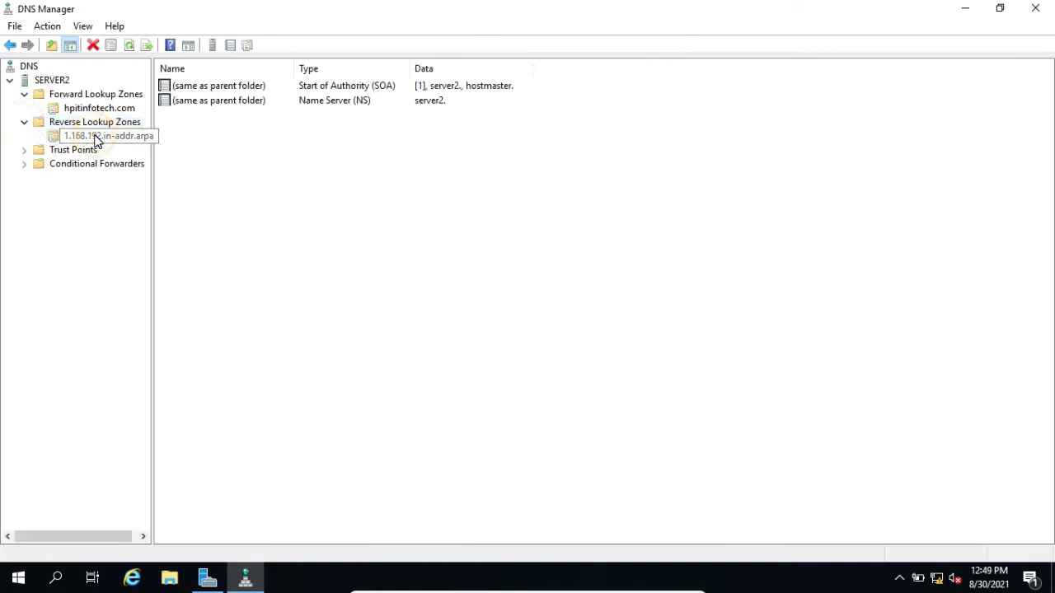
{"action": "right_click", "coordinate": [286, 159]}
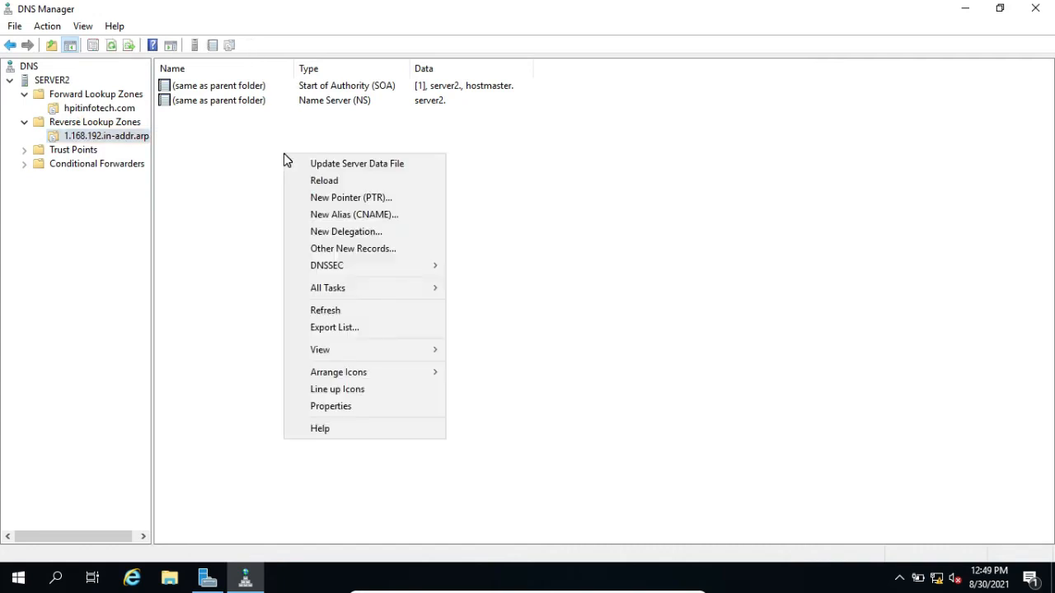
{"action": "left_click", "coordinate": [372, 205]}
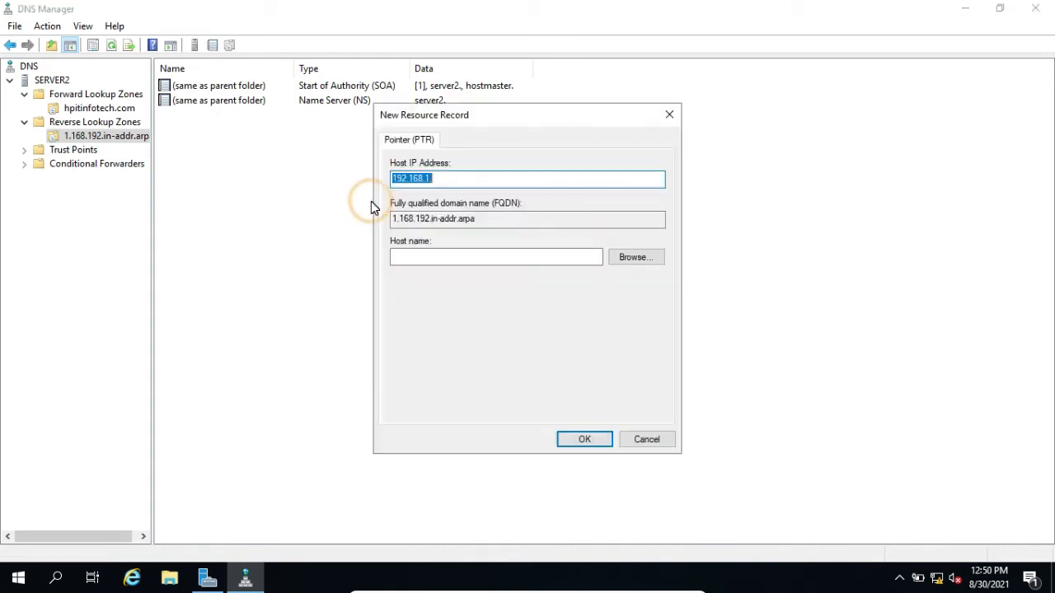
{"action": "left_click", "coordinate": [449, 179]}
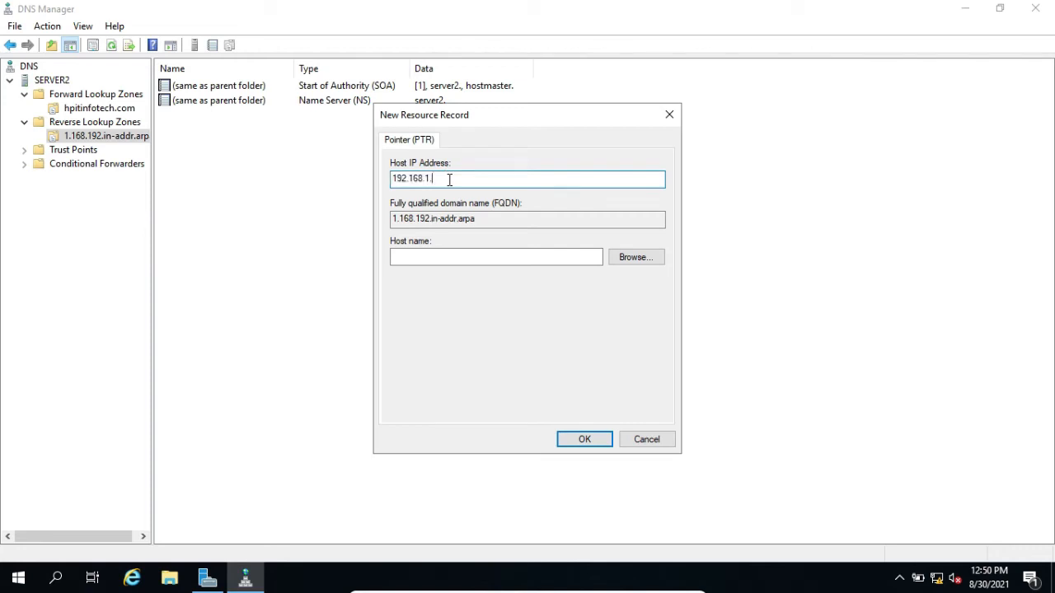
{"action": "type", "text": "101"}
Choose the www host record from SERVER2's hpitinfotech.com forward zone as the pointer's host name and create the record
{"action": "left_click", "coordinate": [643, 257]}
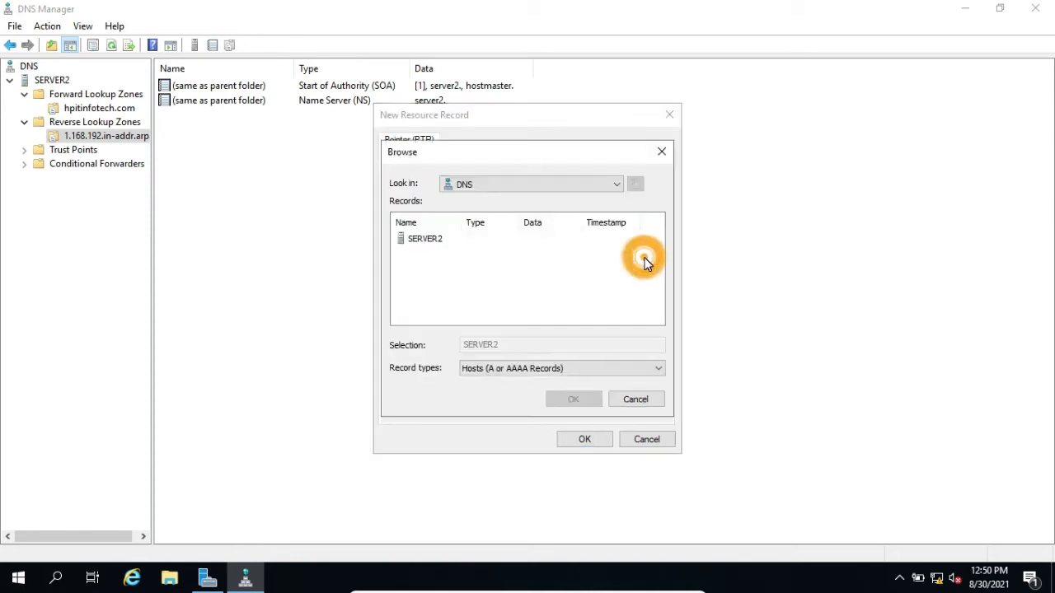
{"action": "left_click", "coordinate": [439, 243]}
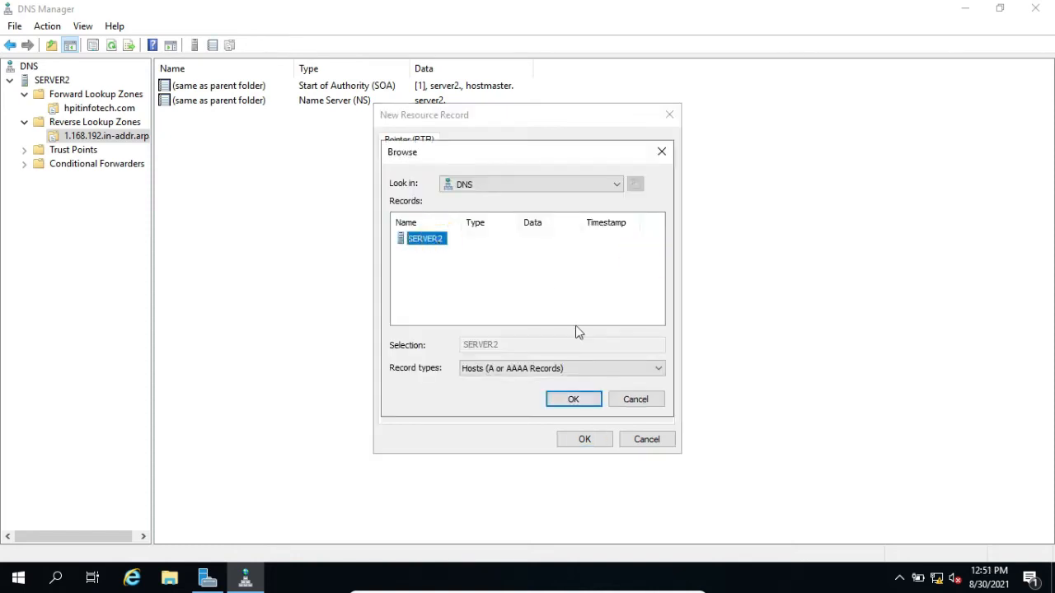
{"action": "left_click", "coordinate": [594, 399]}
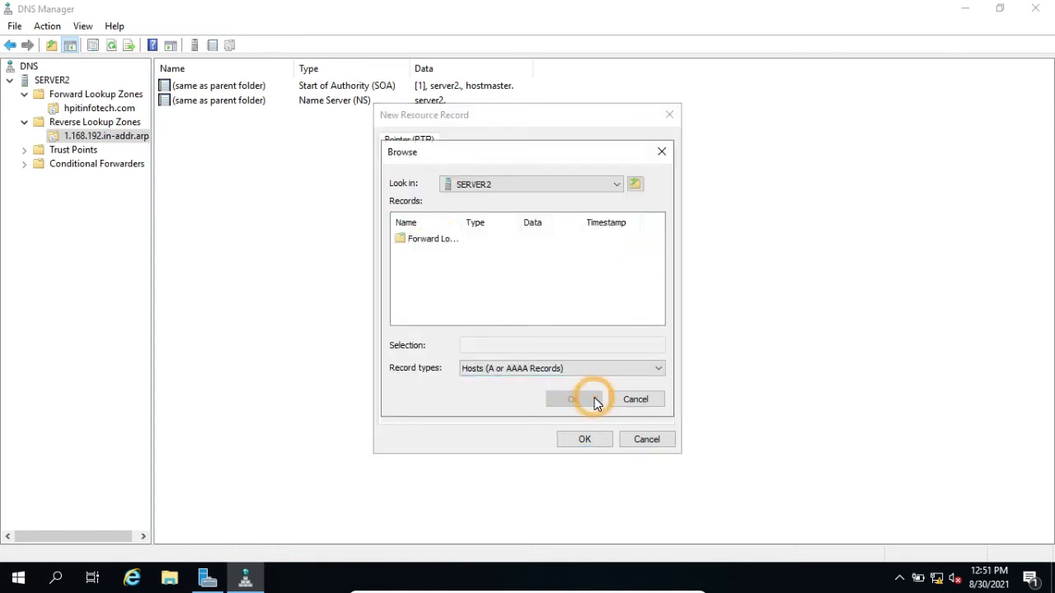
{"action": "double_click", "coordinate": [429, 239]}
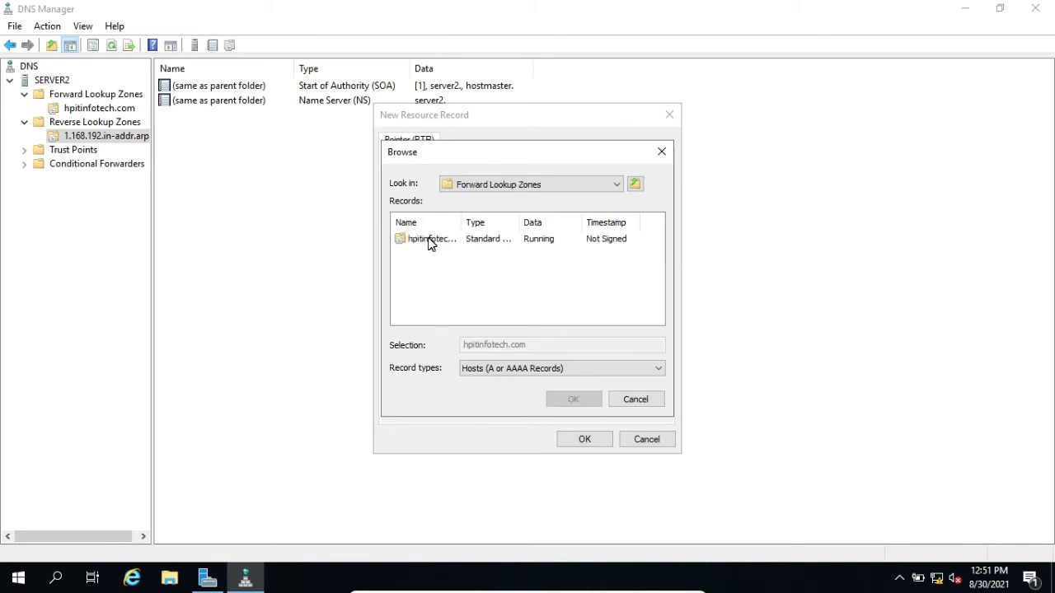
{"action": "double_click", "coordinate": [429, 239]}
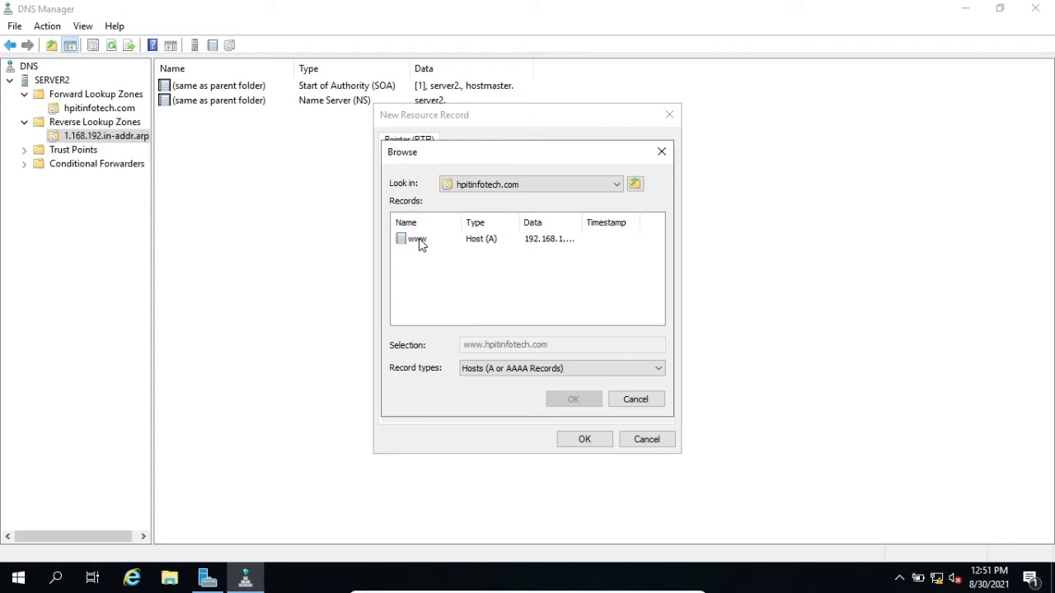
{"action": "left_click", "coordinate": [420, 242]}
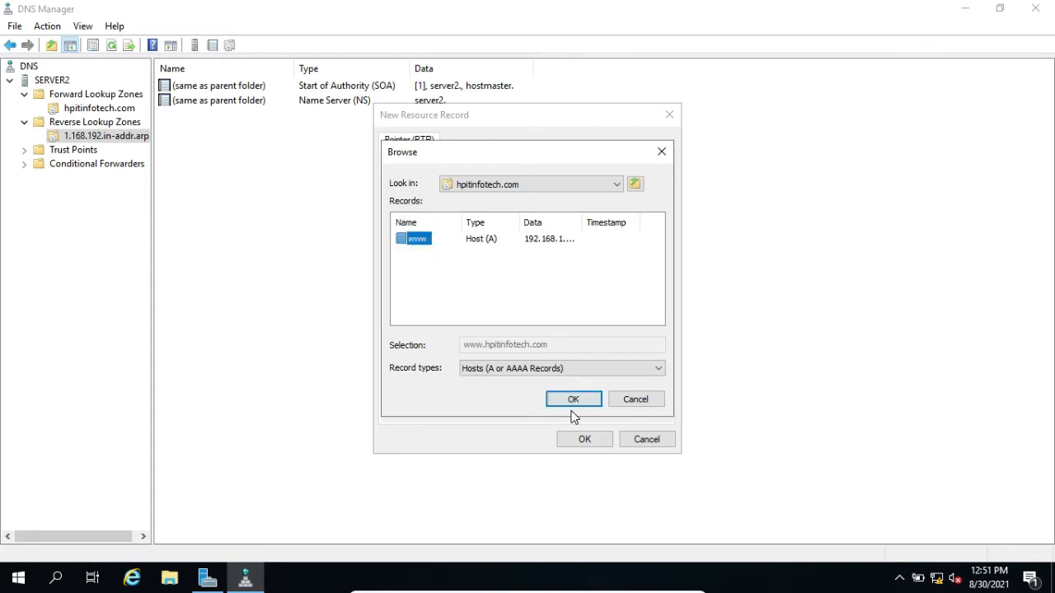
{"action": "left_click", "coordinate": [572, 403]}
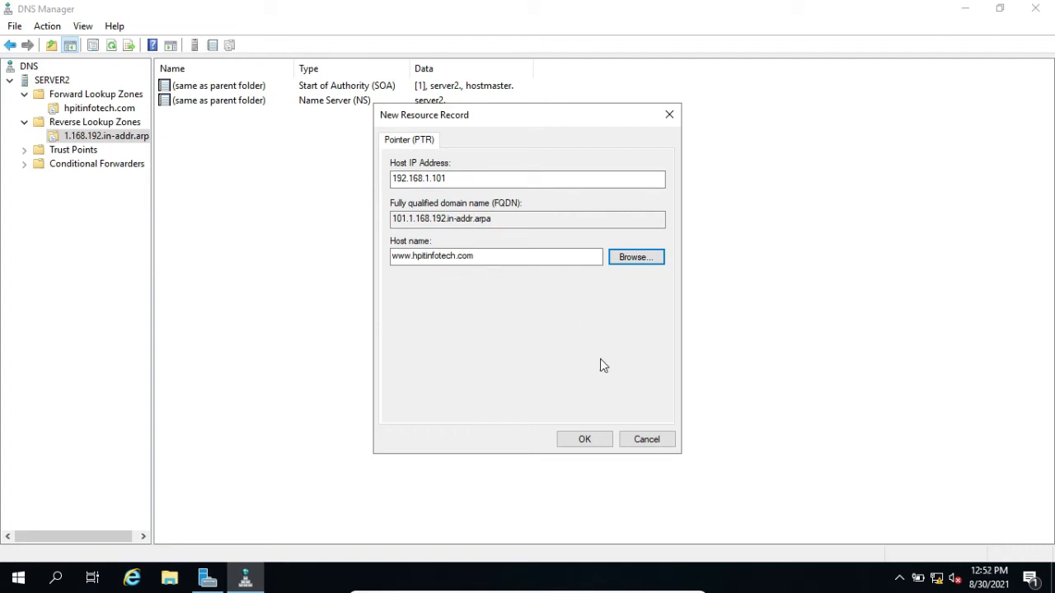
{"action": "left_click", "coordinate": [600, 441]}
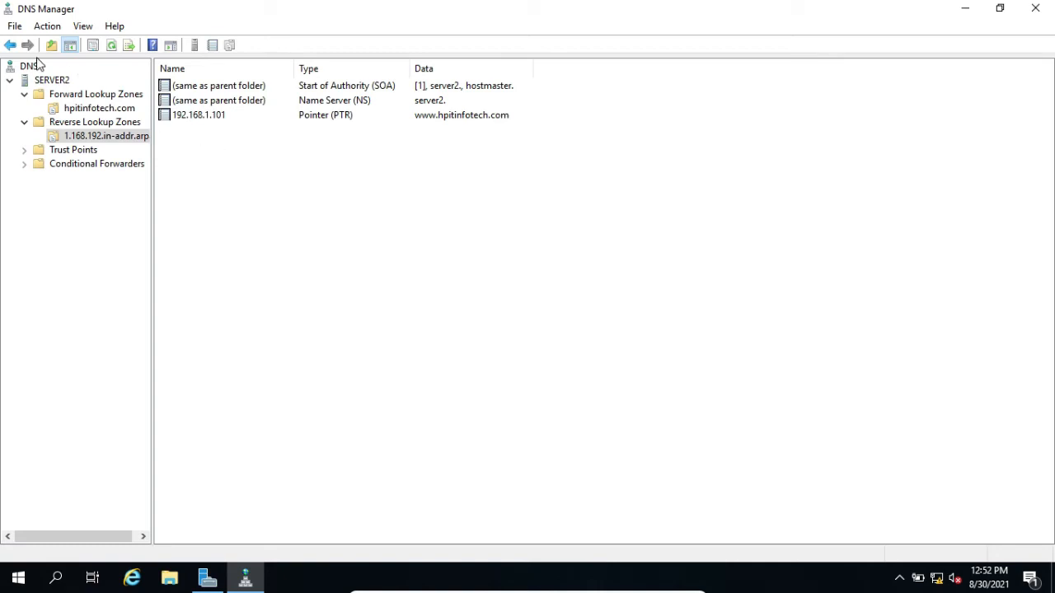
{"action": "right_click", "coordinate": [49, 80]}
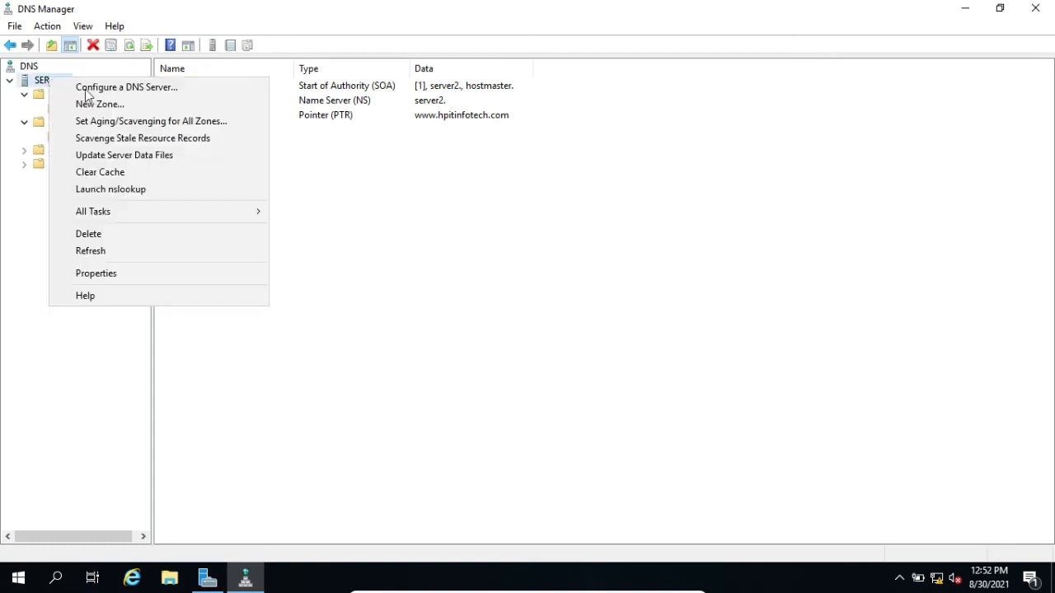
{"action": "left_click", "coordinate": [113, 193]}
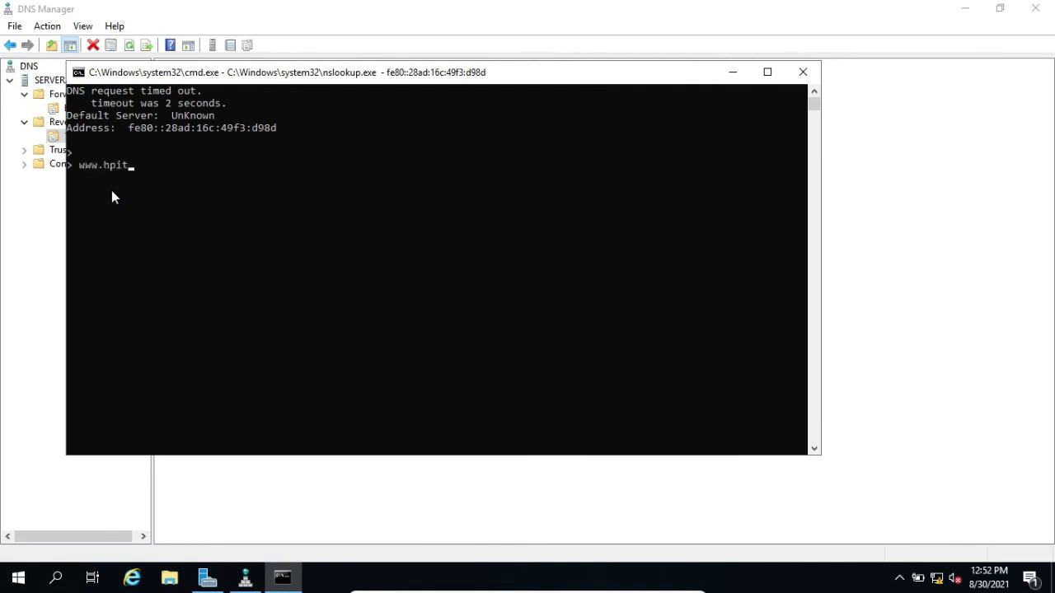
{"action": "type", "text": "www.hpitinfotech.com"}
{"action": "key", "text": "Return"}
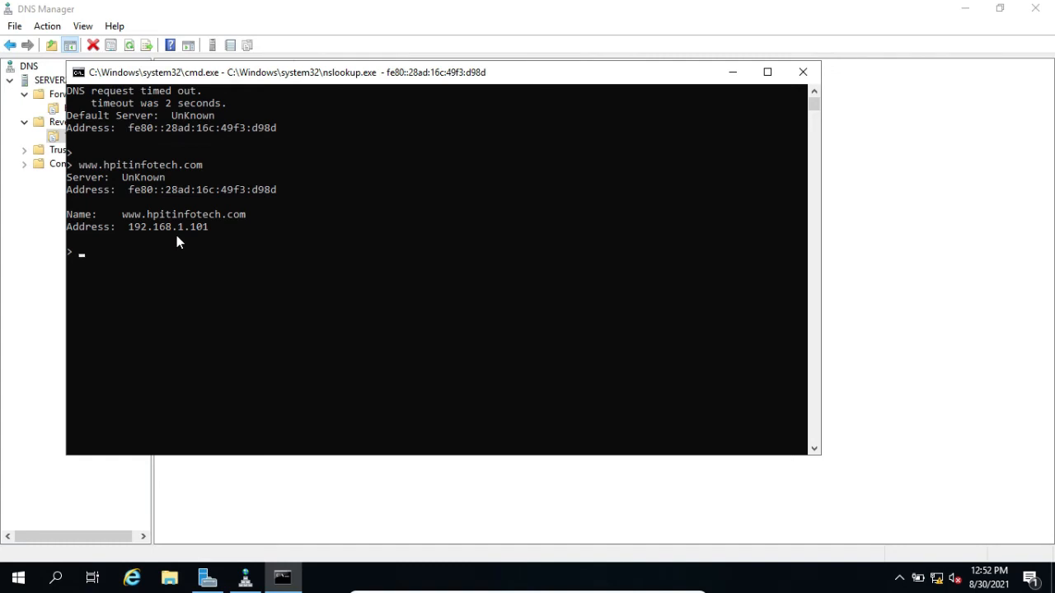
Query 192.168.1.101 in nslookup to test reverse resolution, and close the nslookup window
{"action": "type", "text": "192.168.1.101"}
{"action": "key", "text": "Return"}
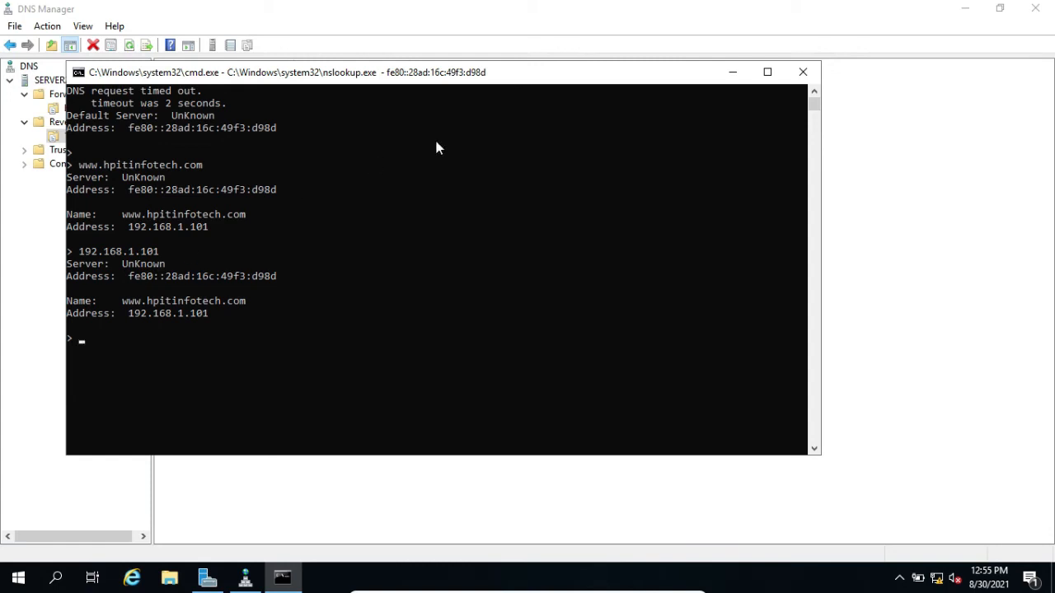
{"action": "left_click", "coordinate": [803, 72]}
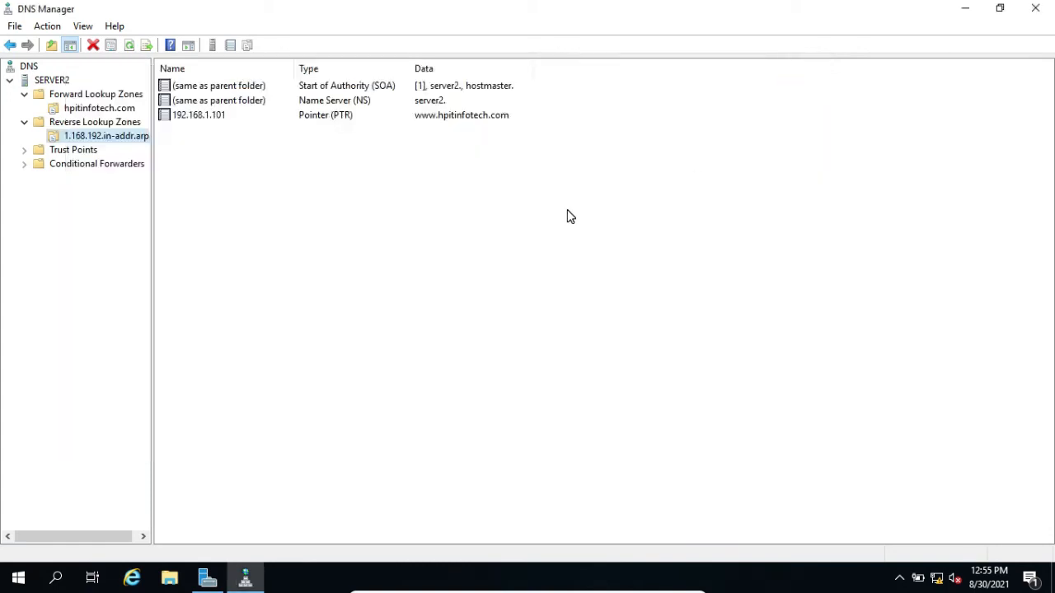
{"action": "key", "text": "super"}
{"action": "type", "text": "cmd"}
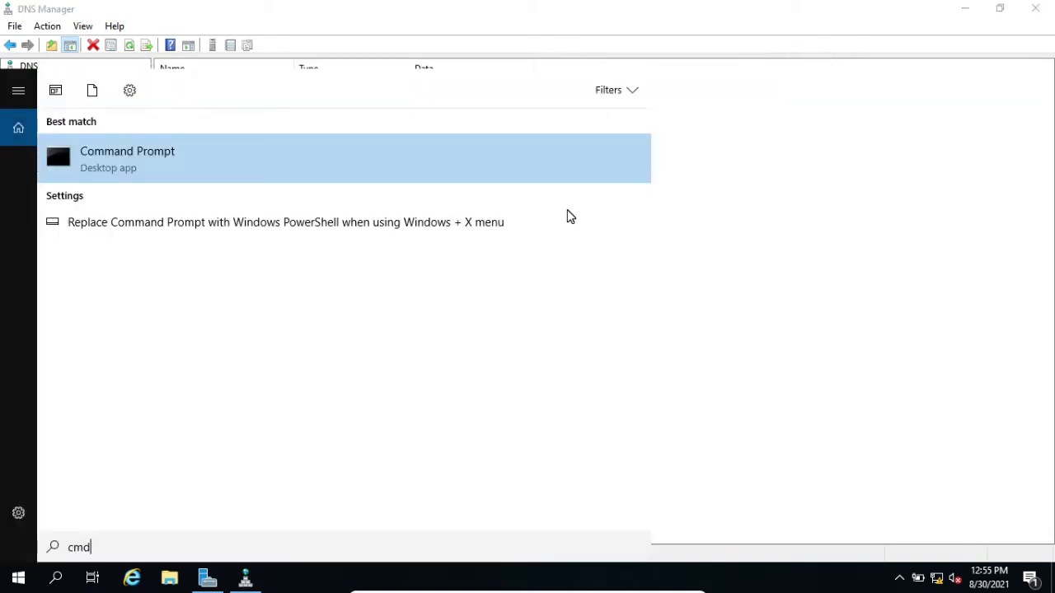
{"action": "key", "text": "Return"}
{"action": "type", "text": "ns"}
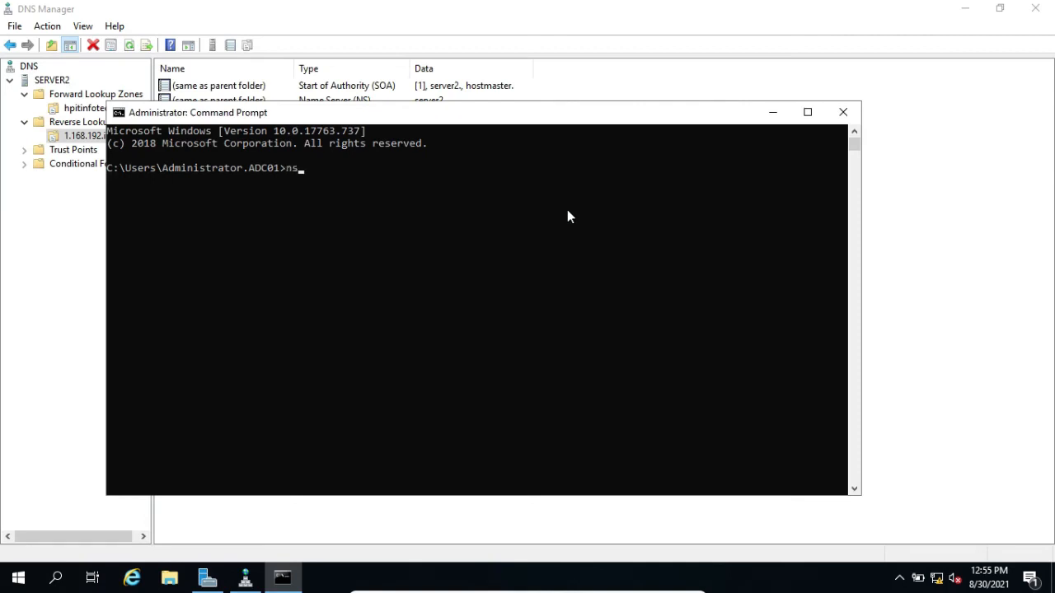
{"action": "type", "text": "lookup www.hpitinfotech.com"}
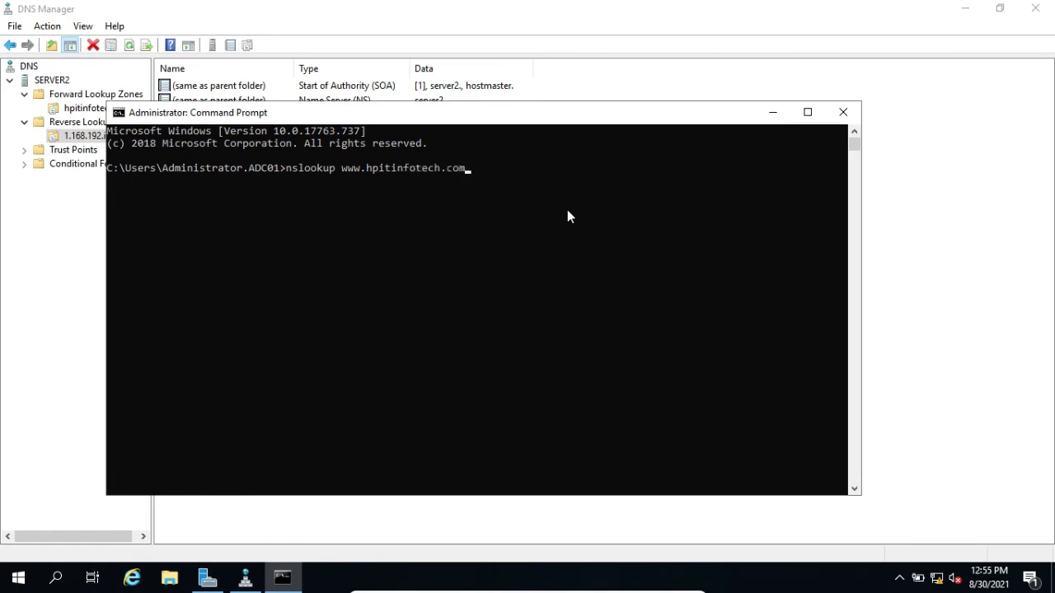
{"action": "key", "text": "Return"}
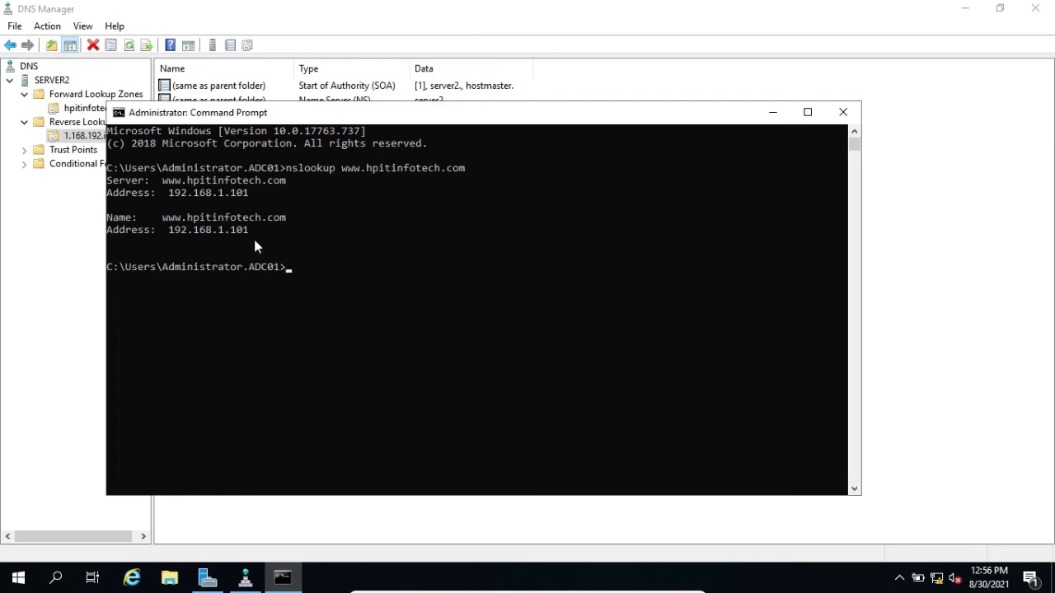
Run nslookup 192.168.1.101 in the Command Prompt to test reverse resolution
{"action": "type", "text": "nslookup 192.168."}
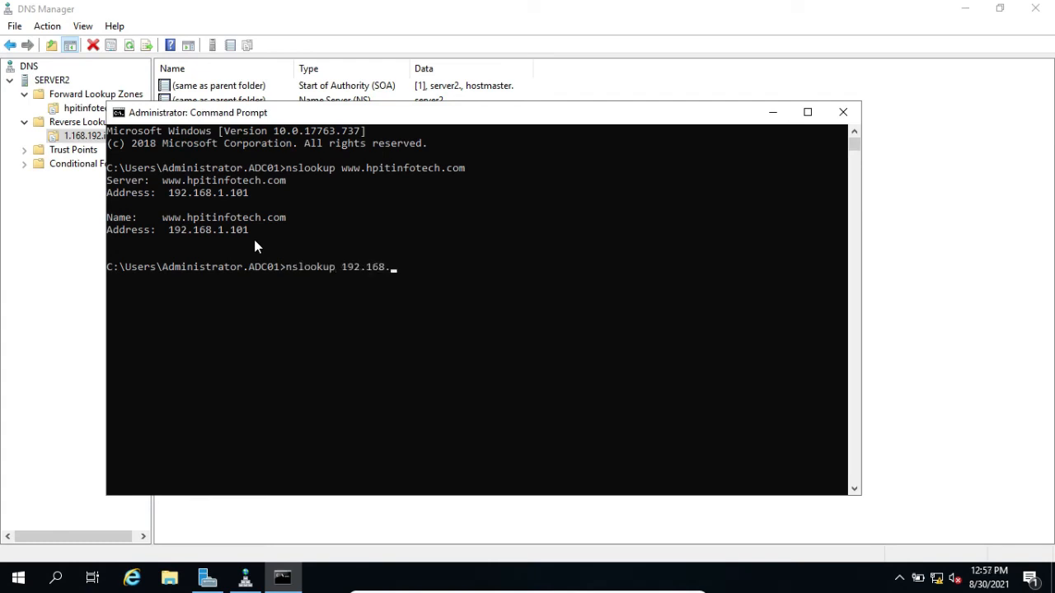
{"action": "type", "text": "1.101"}
{"action": "key", "text": "Return"}
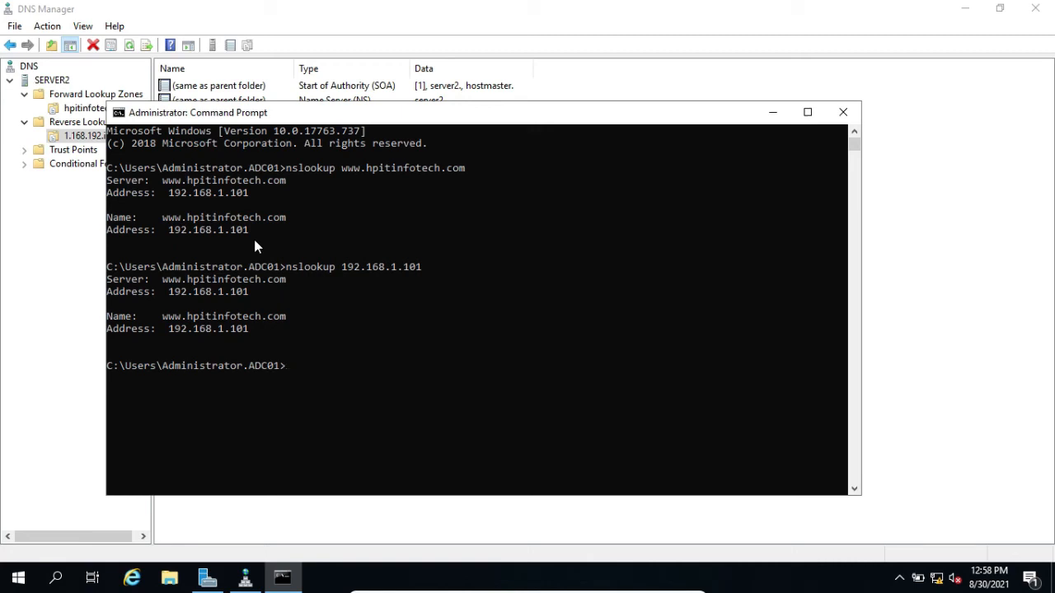
{"action": "type", "text": "ping www.hpitinfotech.com"}
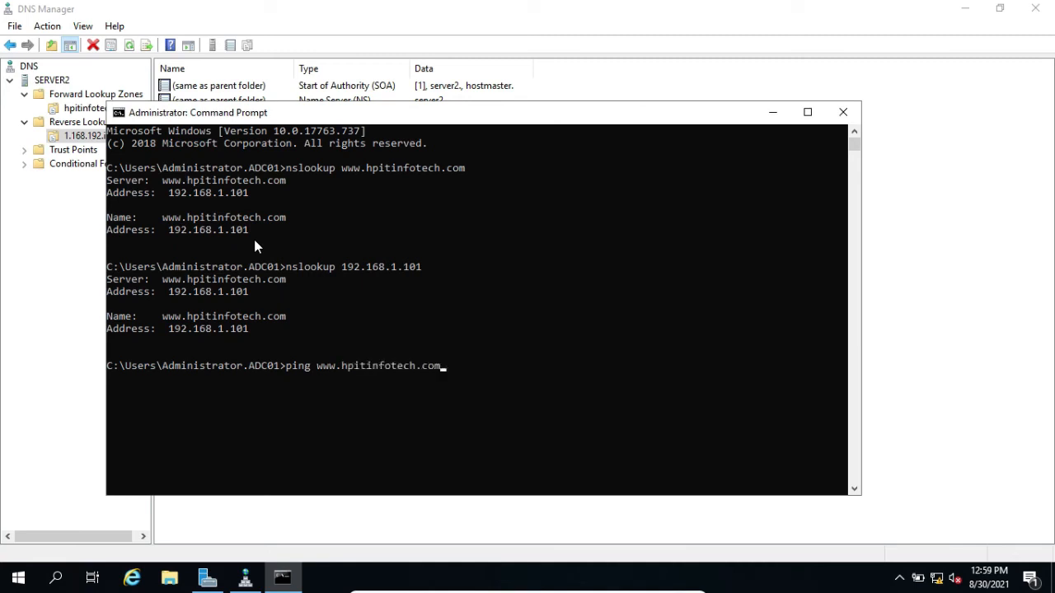
{"action": "key", "text": "Return"}
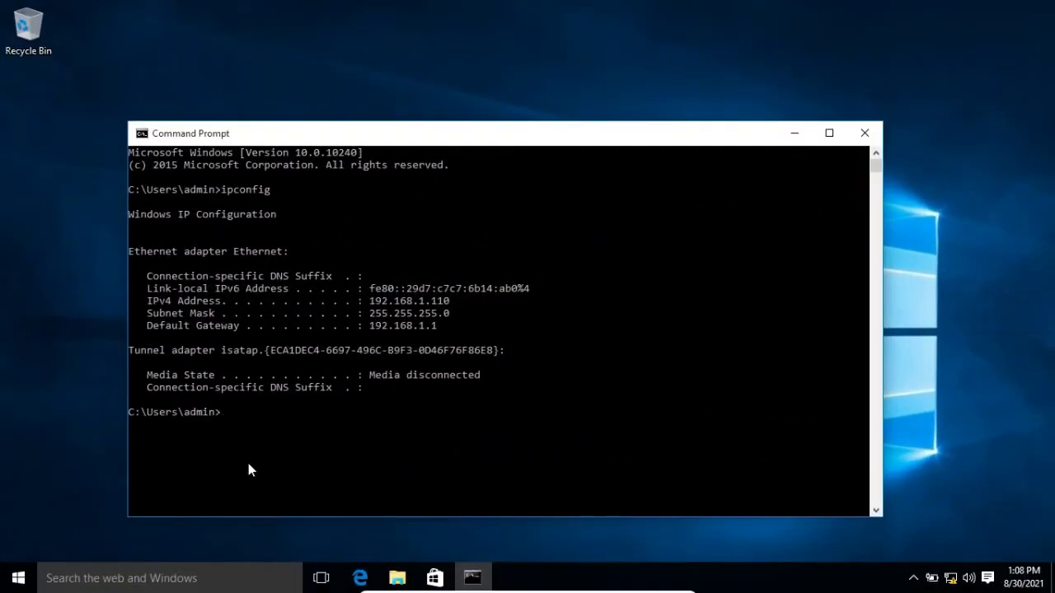
Highlight the client machine's IPv4 address in the ipconfig output
{"action": "left_click_drag", "start_coordinate": [370, 301], "coordinate": [452, 301]}
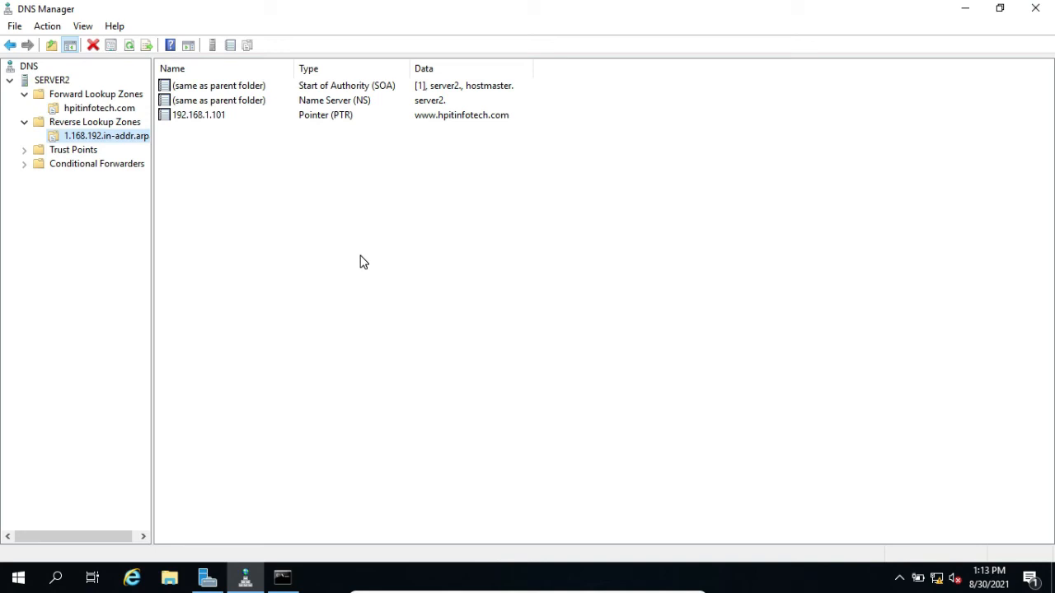
Add a host record named mail with IP address 192.168.1.110 and an associated PTR record to the hpitinfotech.com forward zone
{"action": "left_click", "coordinate": [105, 108]}
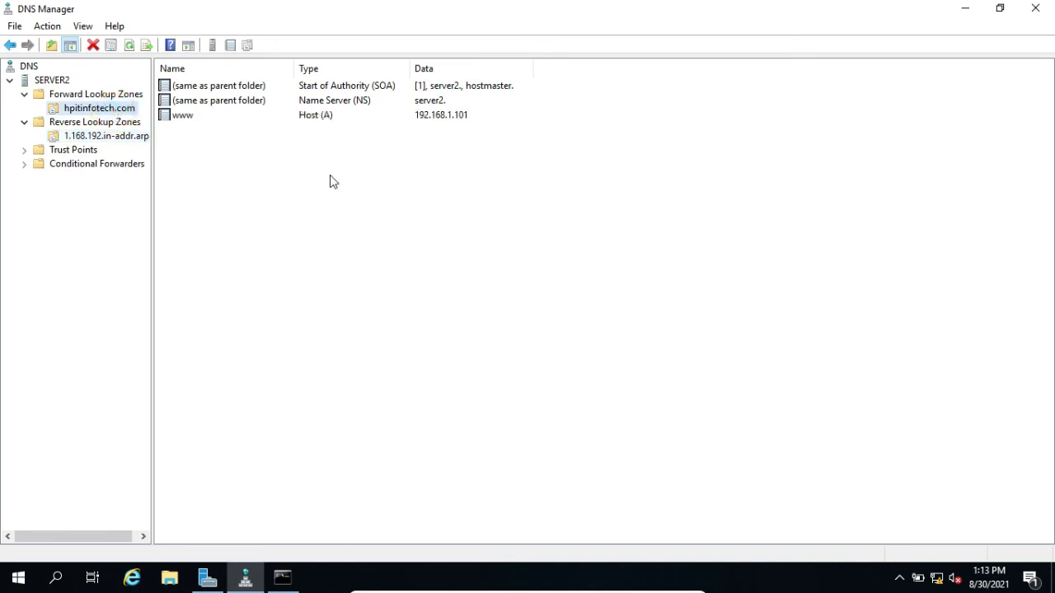
{"action": "right_click", "coordinate": [345, 200]}
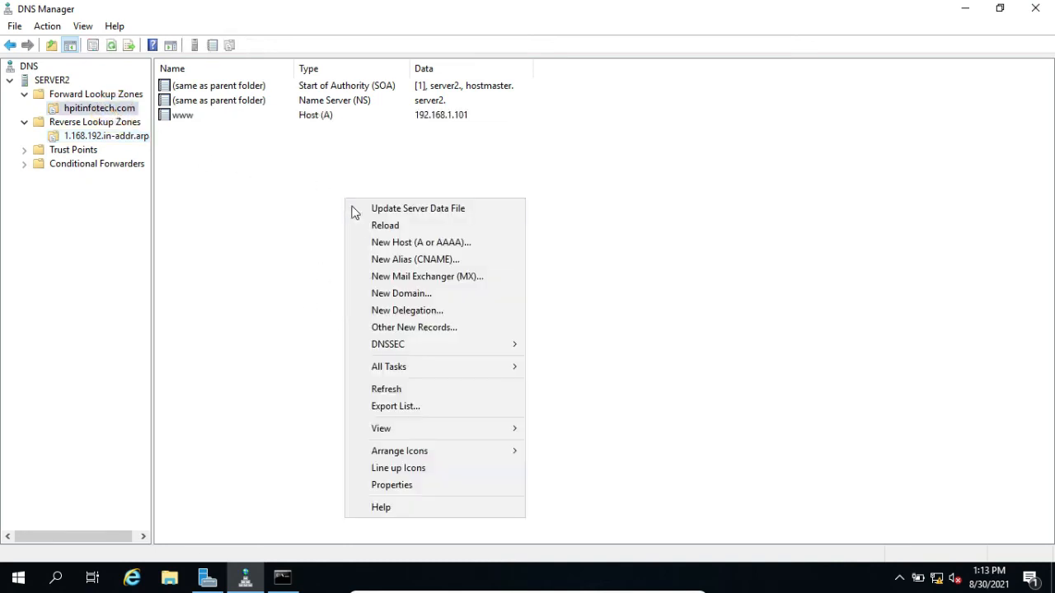
{"action": "left_click", "coordinate": [391, 244]}
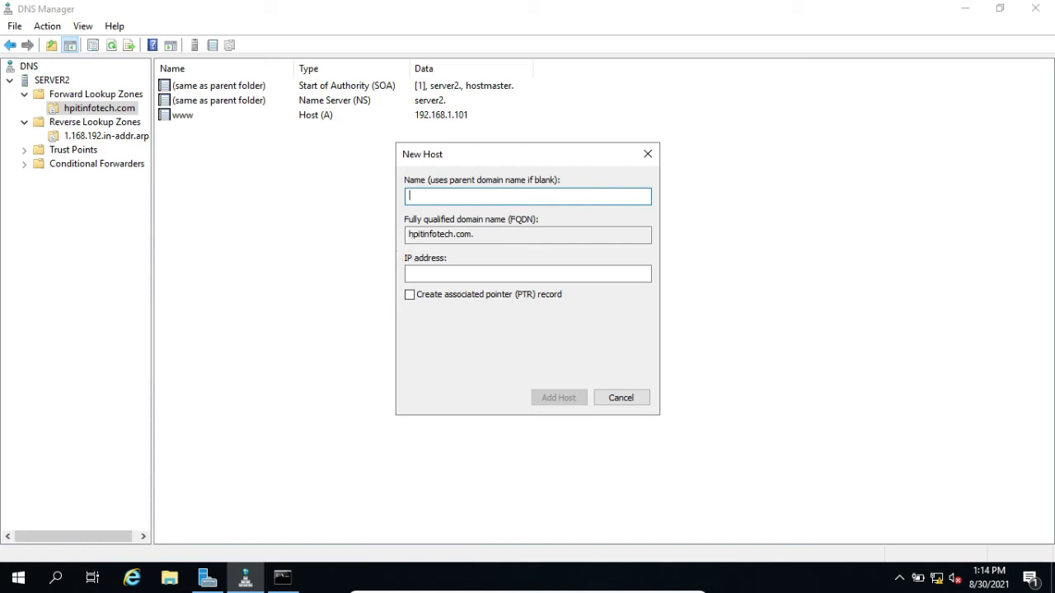
{"action": "type", "text": "mail"}
{"action": "left_click", "coordinate": [423, 272]}
{"action": "type", "text": "1"}
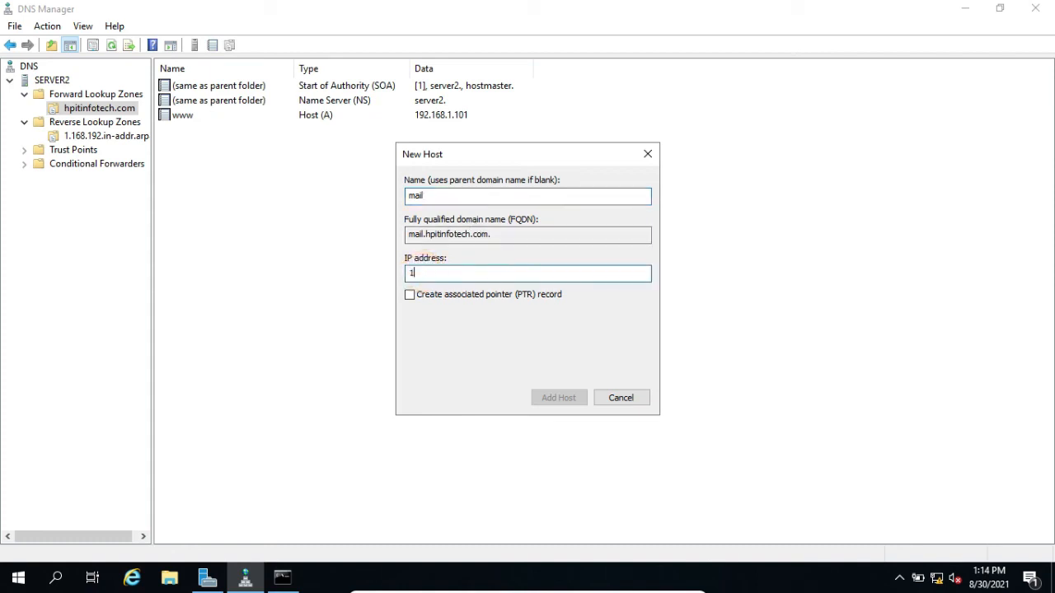
{"action": "type", "text": "92.168.1.110"}
{"action": "left_click", "coordinate": [410, 297]}
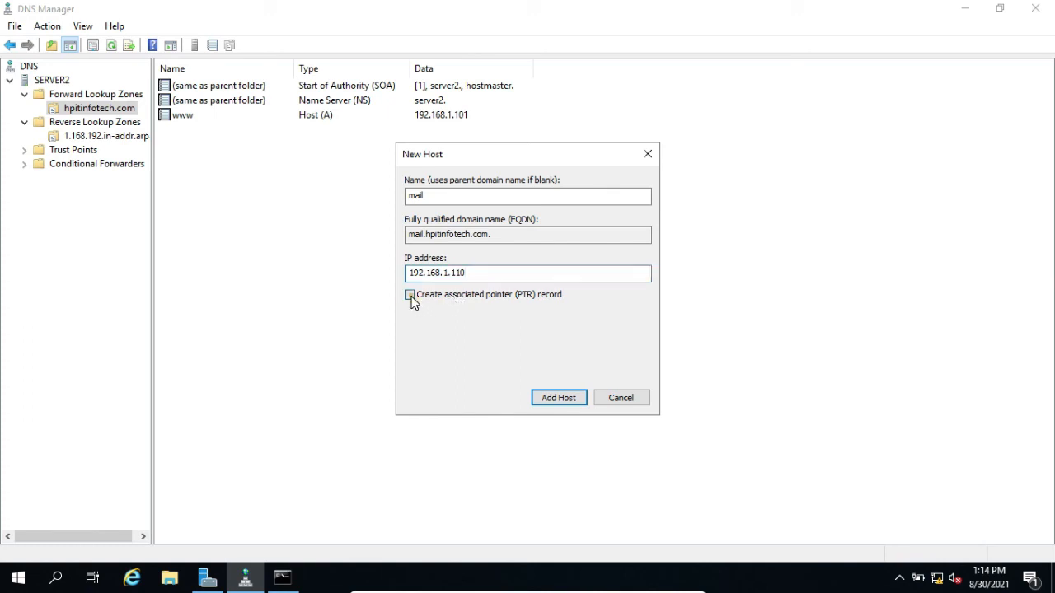
{"action": "left_click", "coordinate": [559, 398]}
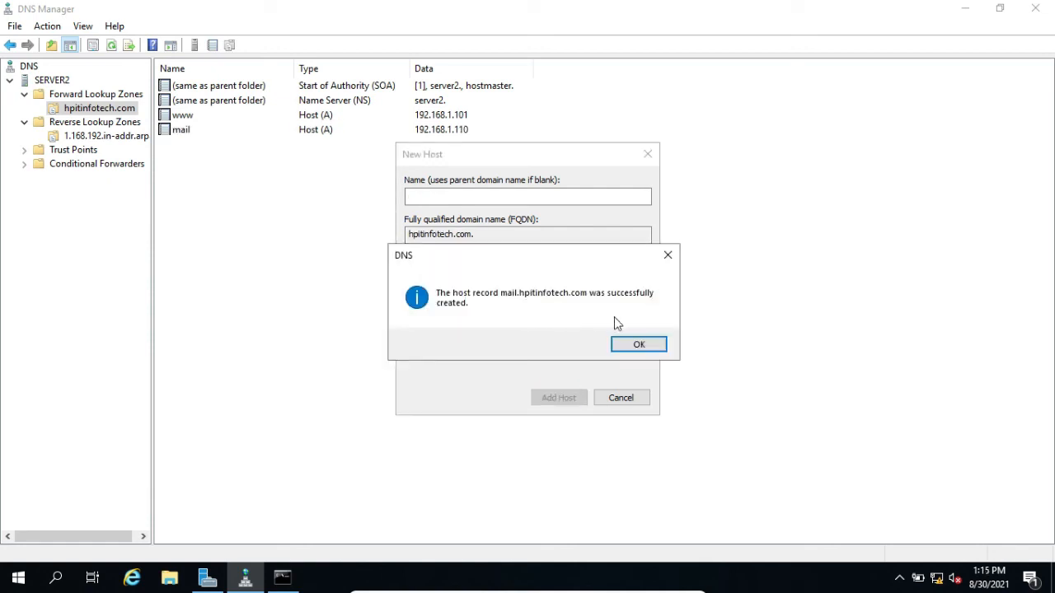
{"action": "left_click", "coordinate": [636, 343]}
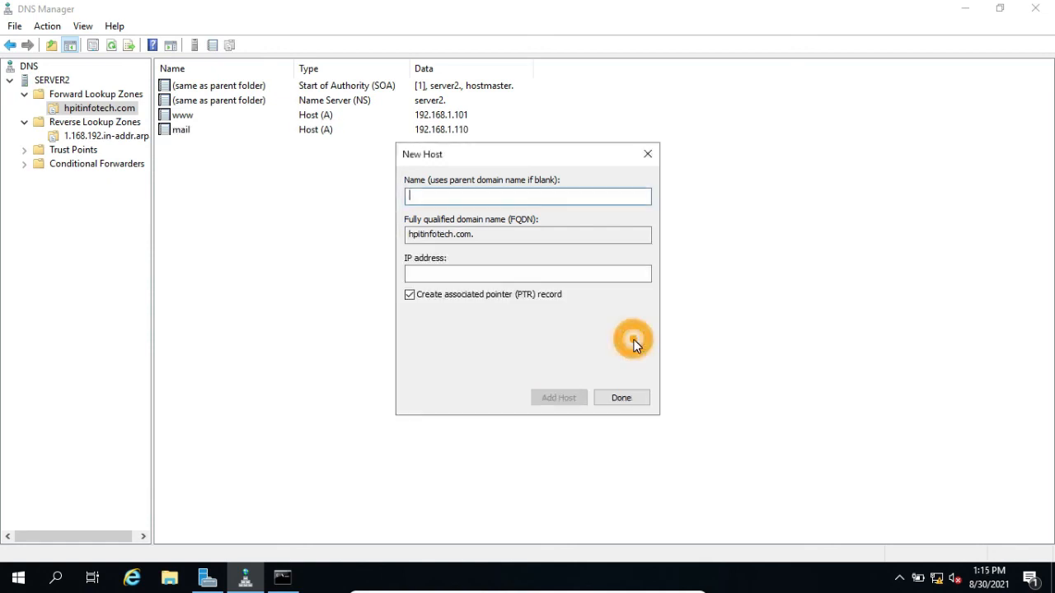
{"action": "left_click", "coordinate": [619, 398]}
Check the new mail host record, refresh the 1.168.192 reverse lookup zone and select the pointer record for mail.hpitinfotech.com
{"action": "left_click", "coordinate": [179, 131]}
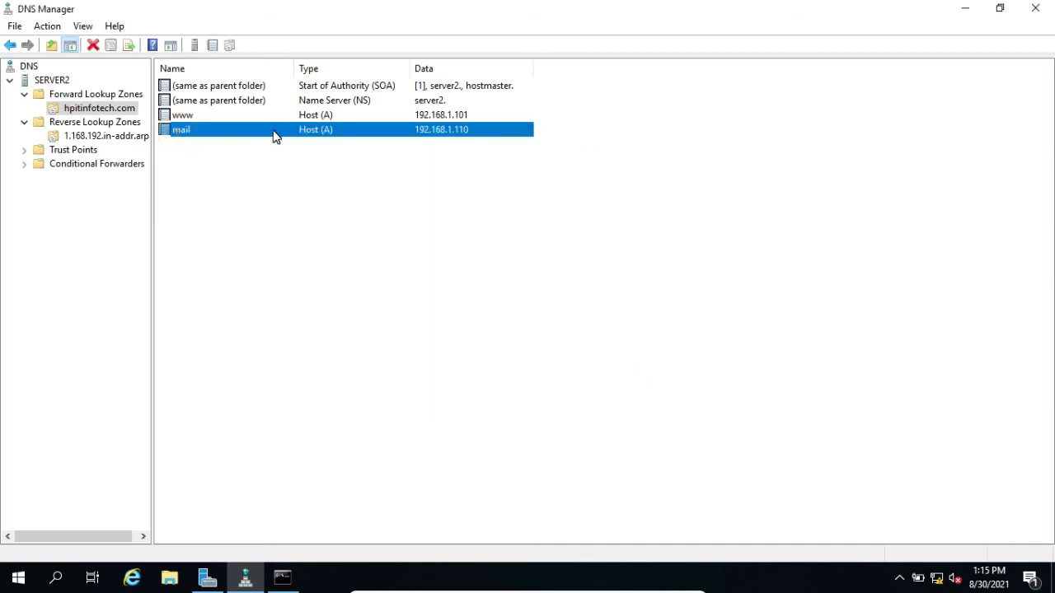
{"action": "left_click", "coordinate": [129, 137]}
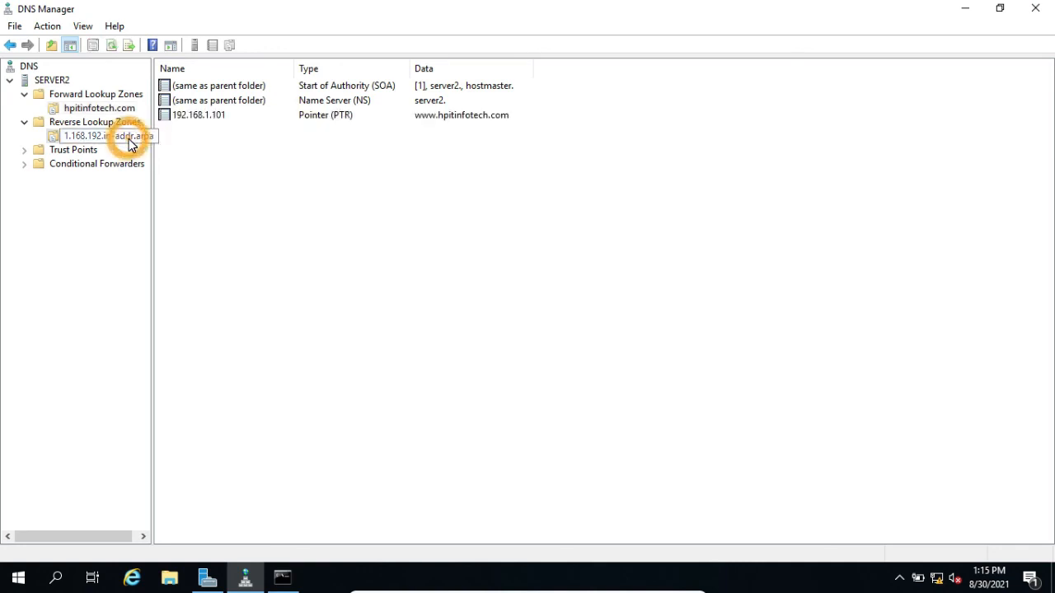
{"action": "left_click", "coordinate": [129, 44]}
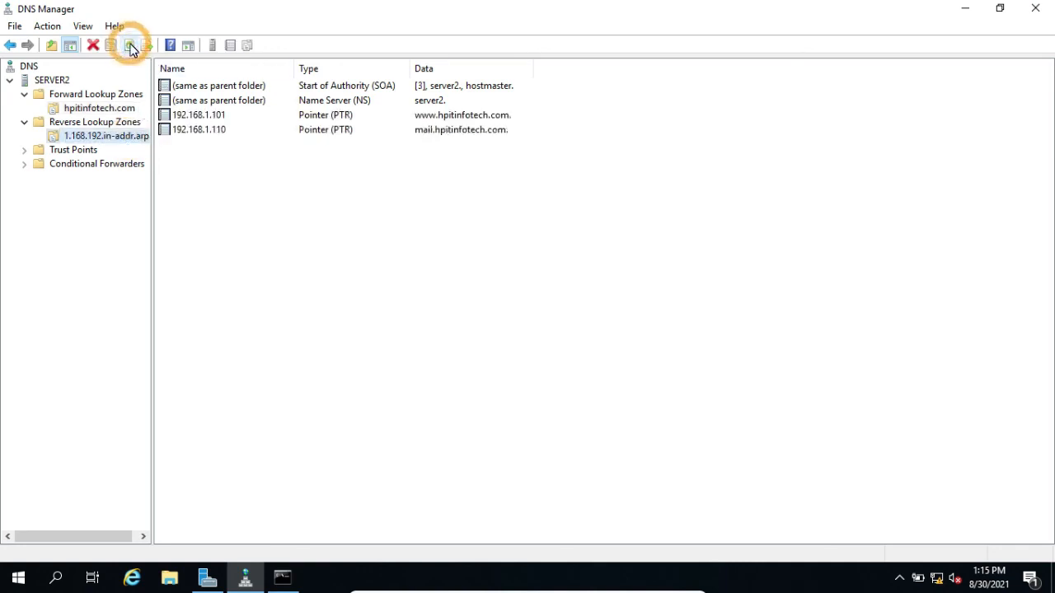
{"action": "left_click", "coordinate": [217, 135]}
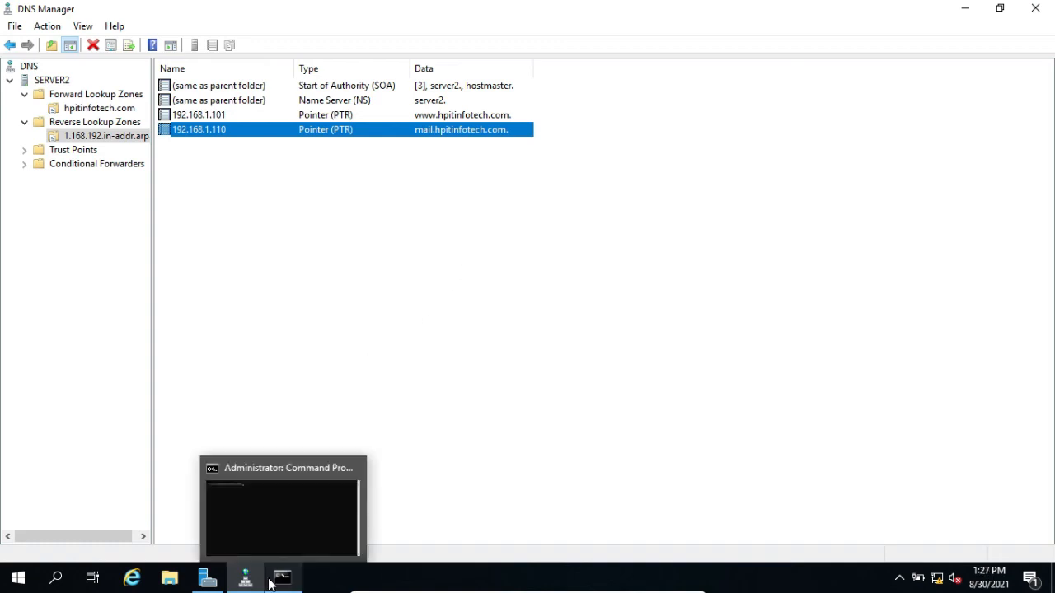
Run nslookup mail.hpitinfotech.com in the Command Prompt and highlight the resolved name and address
{"action": "left_click", "coordinate": [283, 576]}
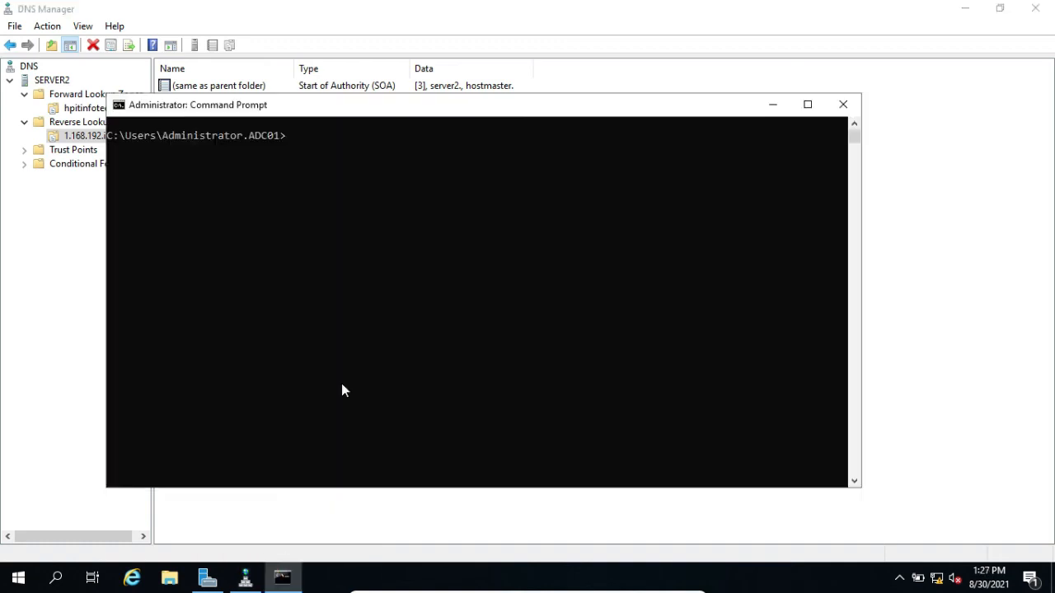
{"action": "type", "text": "nslookup"}
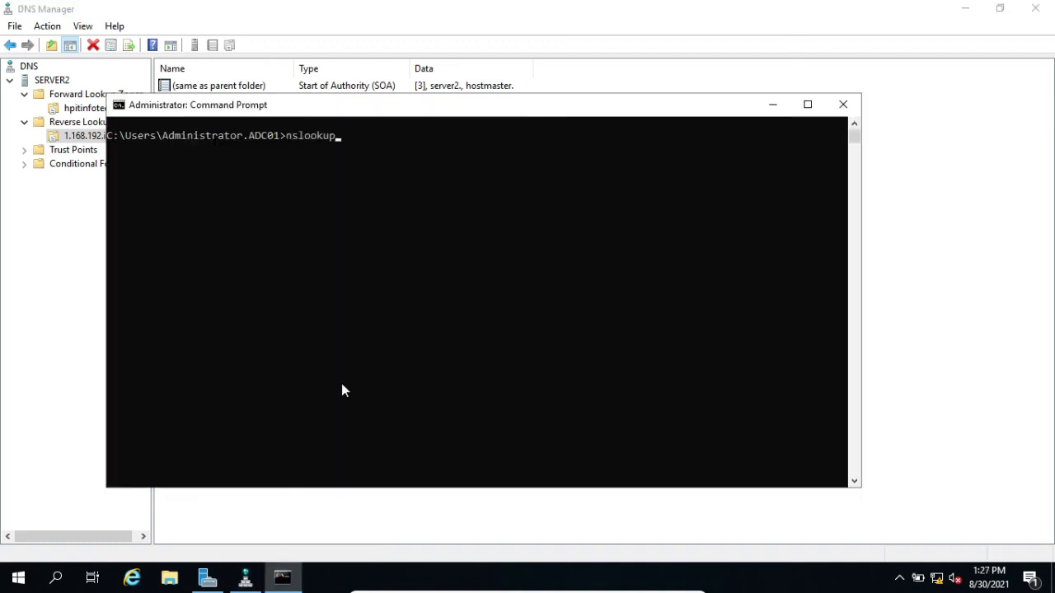
{"action": "type", "text": " mail.hpitinfotech"}
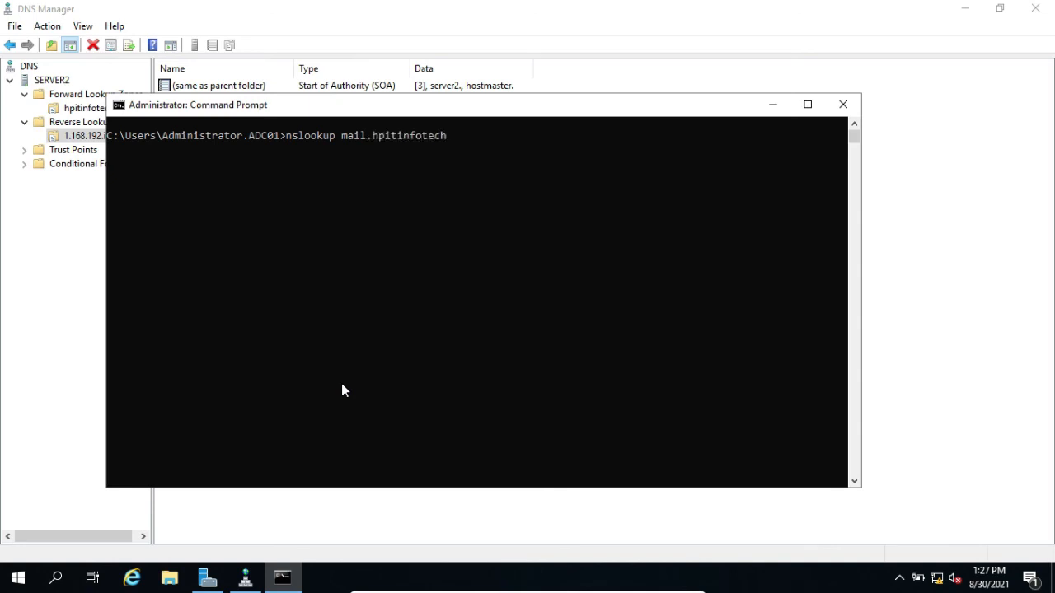
{"action": "type", "text": ".com"}
{"action": "key", "text": "Return"}
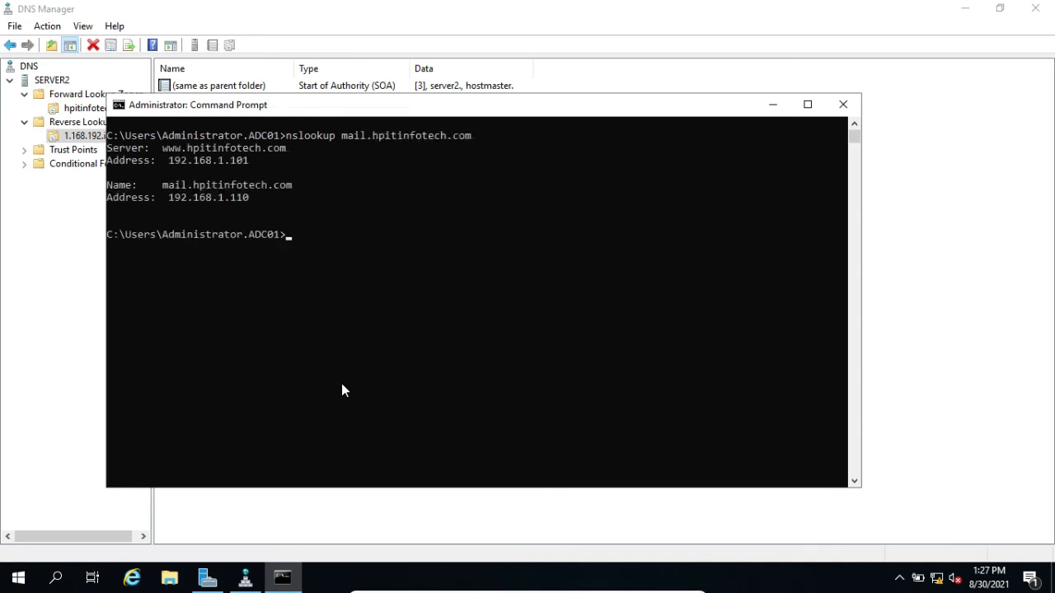
{"action": "left_click_drag", "start_coordinate": [164, 190], "coordinate": [295, 189]}
{"action": "left_click_drag", "start_coordinate": [169, 200], "coordinate": [252, 205]}
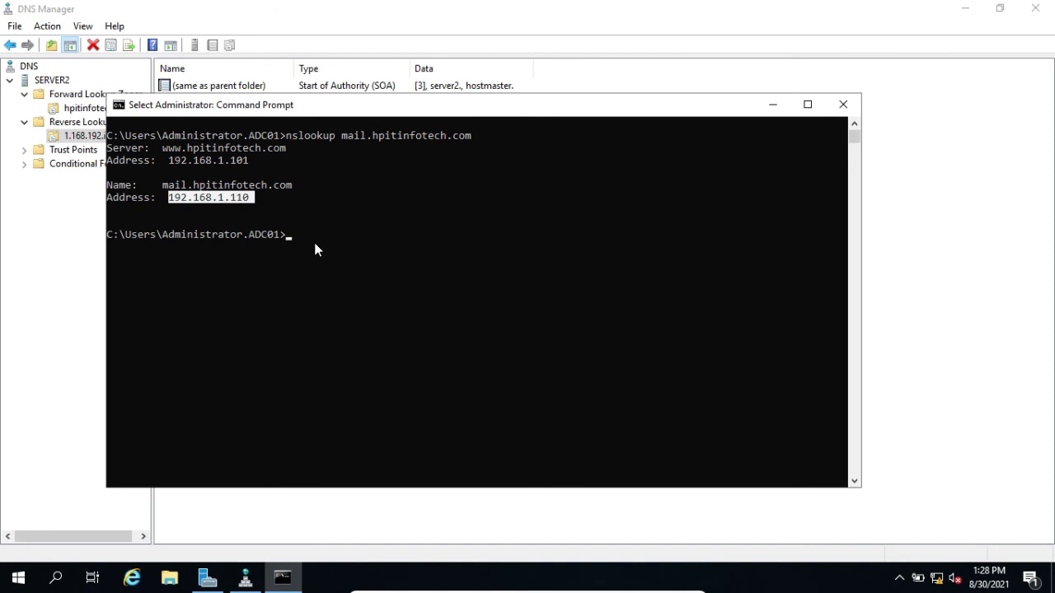
Run nslookup 192.168.1.110 to test the mail host's reverse resolution and highlight the returned host name
{"action": "key", "text": "ctrl+c"}
{"action": "type", "text": "nslookup "}
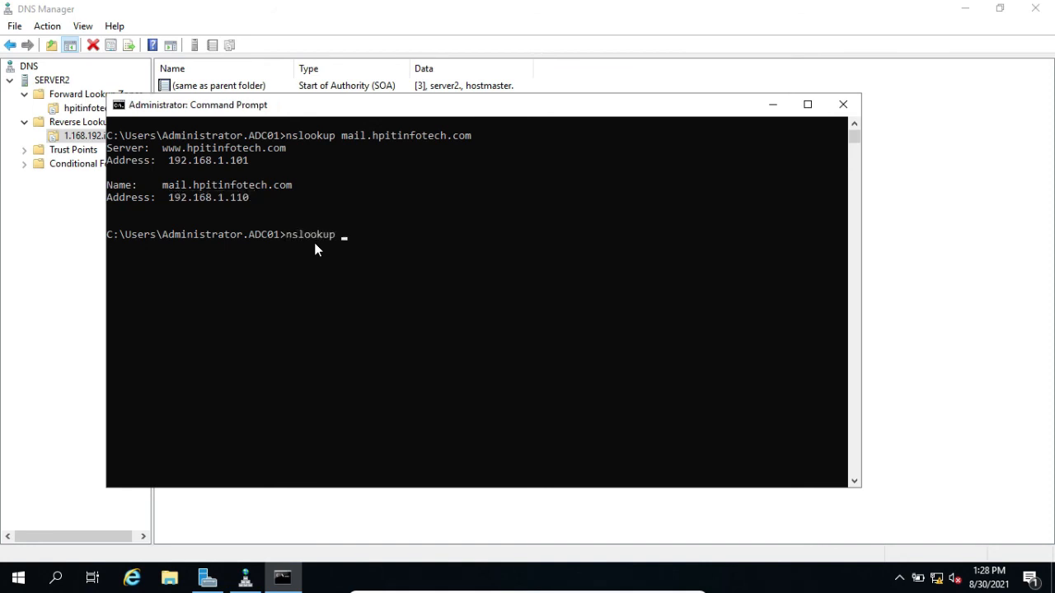
{"action": "type", "text": "192.168.1.110"}
{"action": "key", "text": "Return"}
{"action": "left_click_drag", "start_coordinate": [253, 298], "coordinate": [279, 285]}
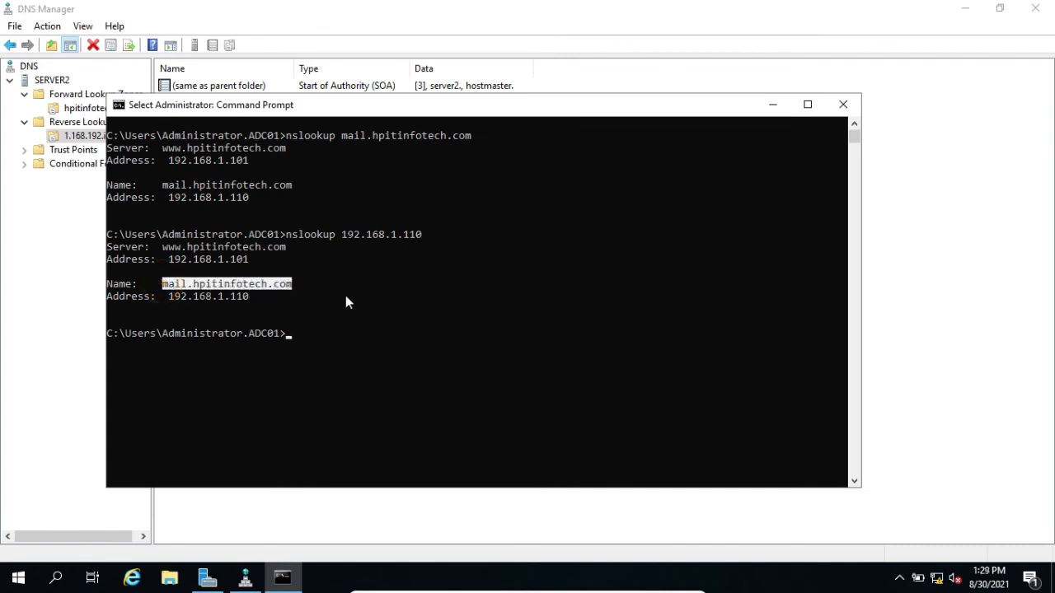
Ping mail.hpitinfotech.com and highlight the pinged host name and the replying IP address
{"action": "type", "text": "p"}
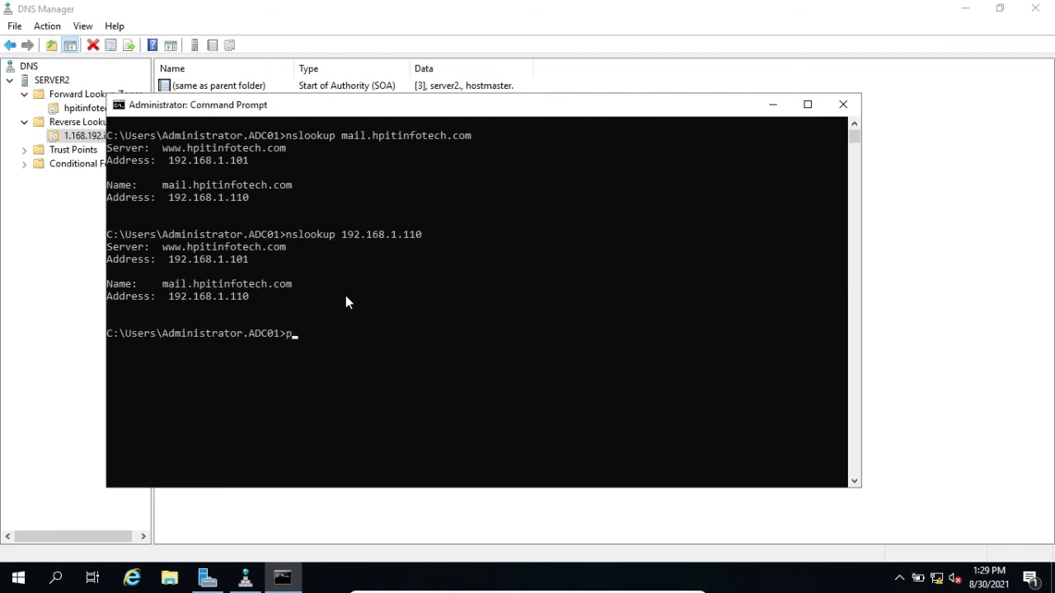
{"action": "type", "text": "ing mail.hpitinfotech.com"}
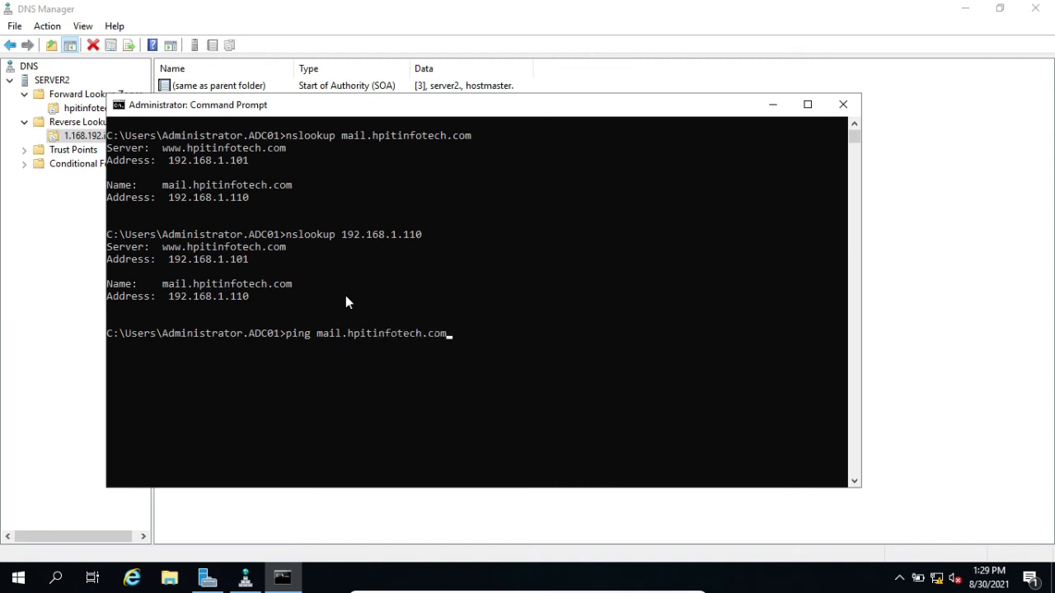
{"action": "key", "text": "Return"}
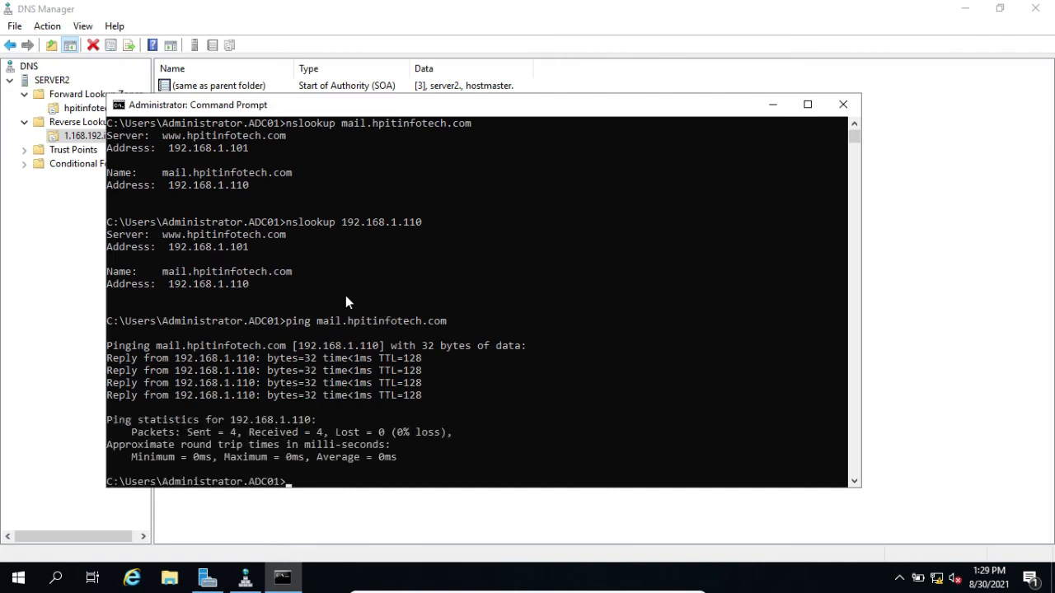
{"action": "left_click_drag", "start_coordinate": [323, 319], "coordinate": [442, 319]}
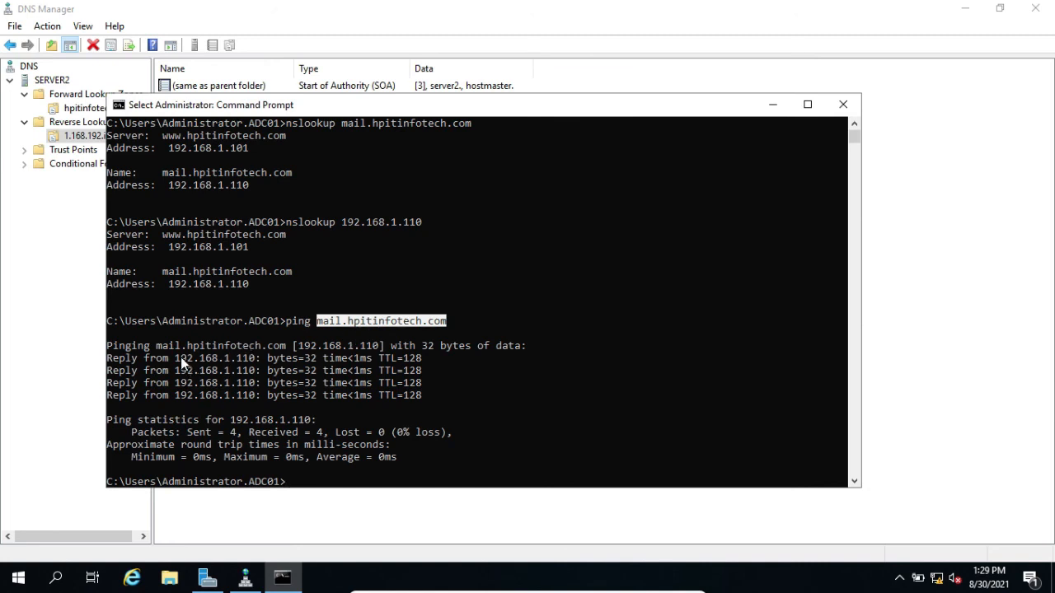
{"action": "left_click_drag", "start_coordinate": [176, 360], "coordinate": [254, 363]}
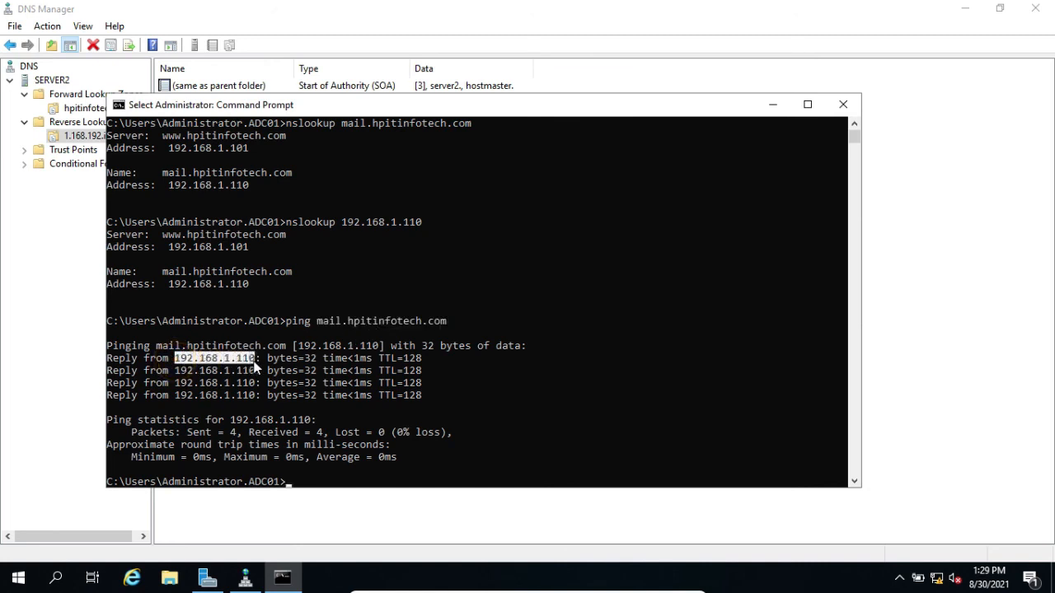